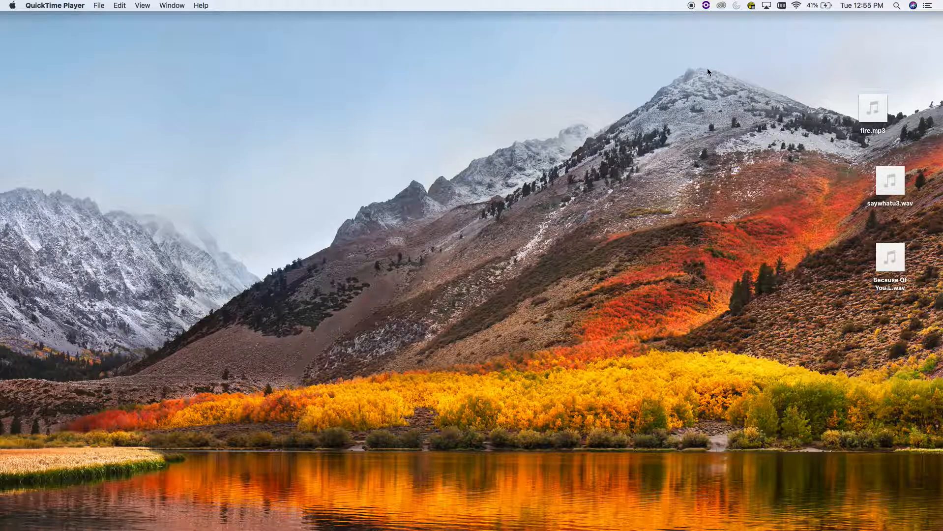
left_click_drag(809, 89, 934, 314)
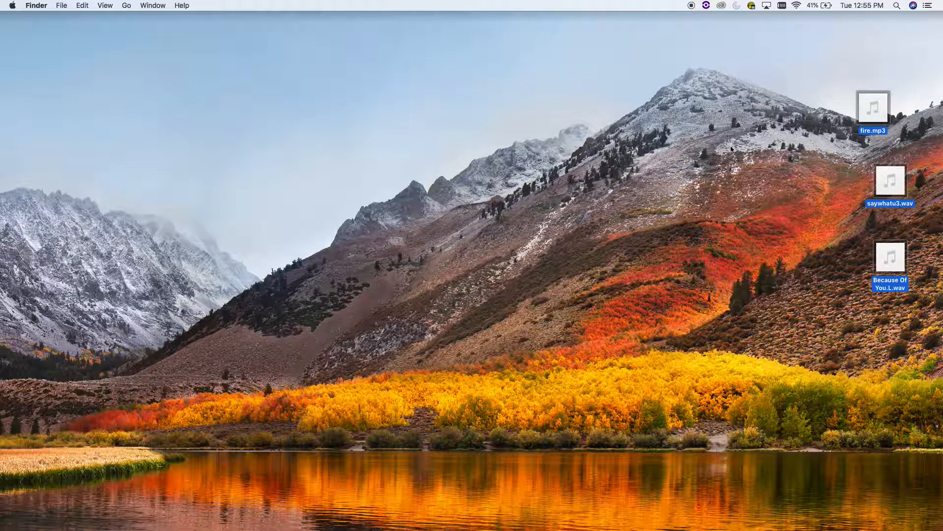
left_click(756, 120)
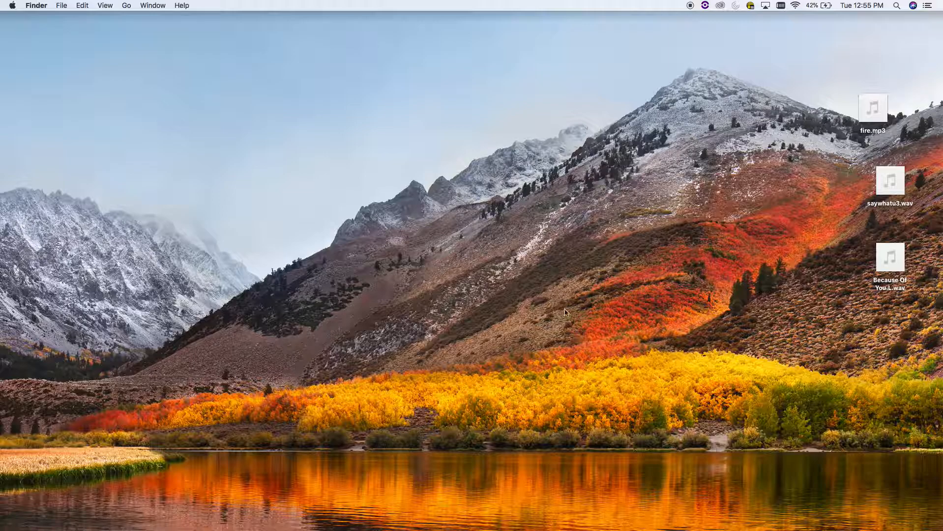
Step: Open the Applications folder in Finder
left_click(155, 6)
left_click(169, 6)
left_click(126, 6)
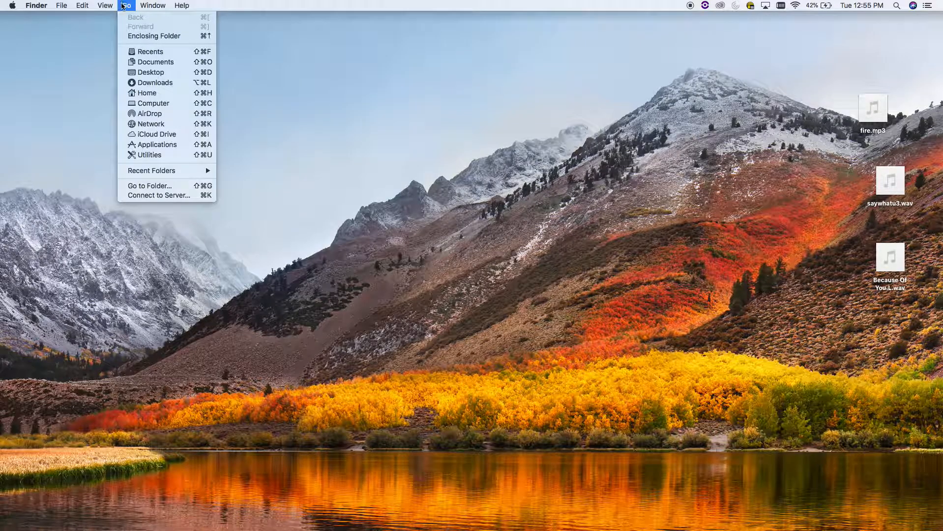
left_click(155, 144)
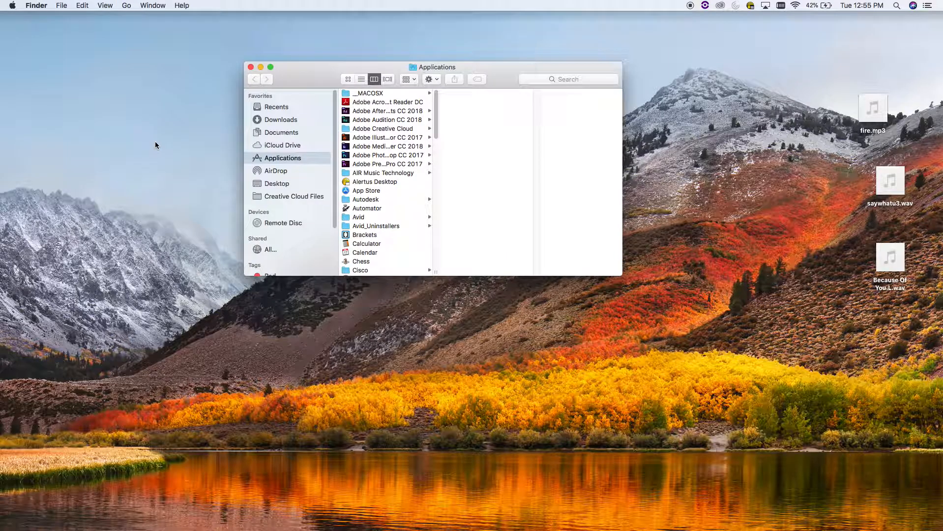
Step: Launch GarageBand from the Applications folder and cancel the installation of the downloaded instruments and sounds
scroll(403, 203, "down", 10)
scroll(402, 200, "down", 5)
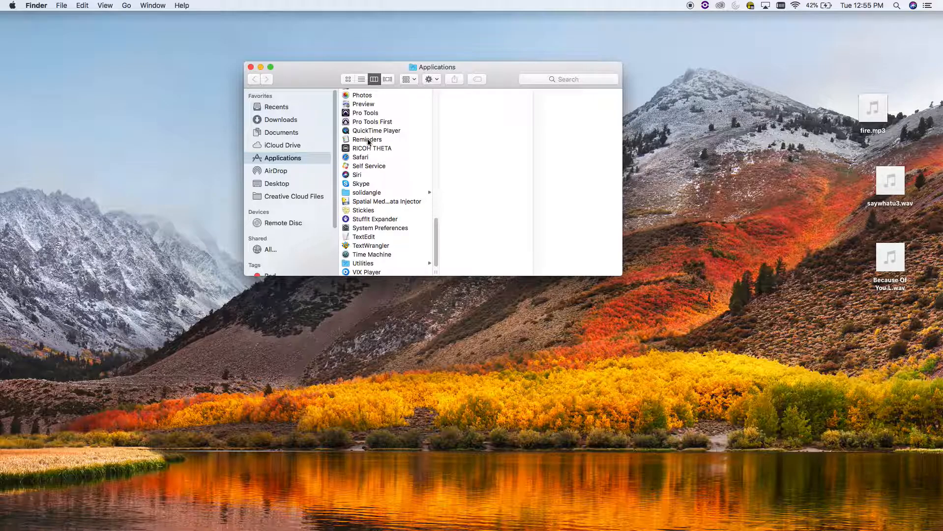
scroll(366, 147, "up", 4)
scroll(367, 149, "up", 3)
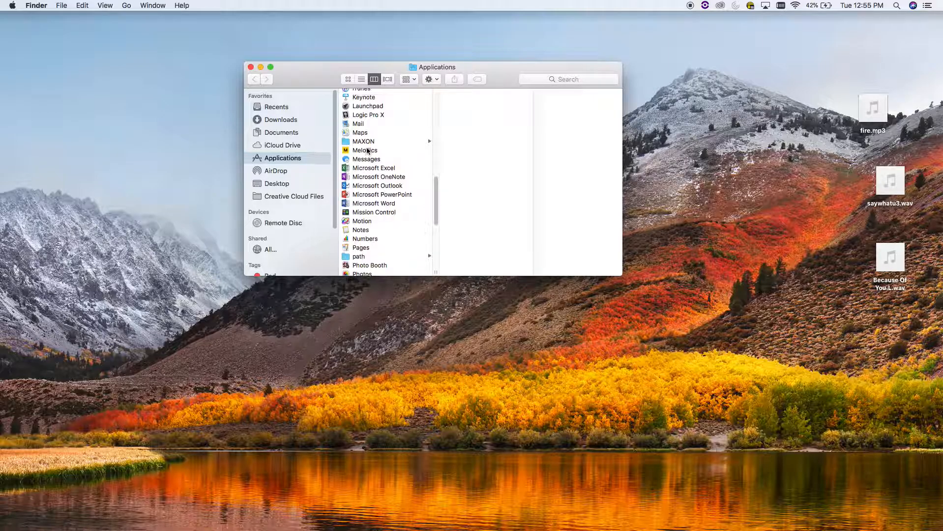
scroll(368, 151, "up", 3)
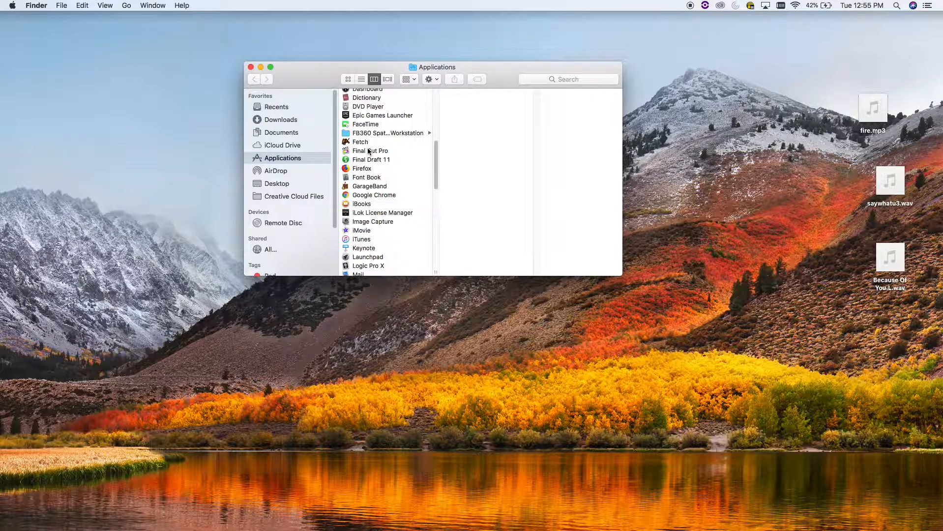
double_click(364, 187)
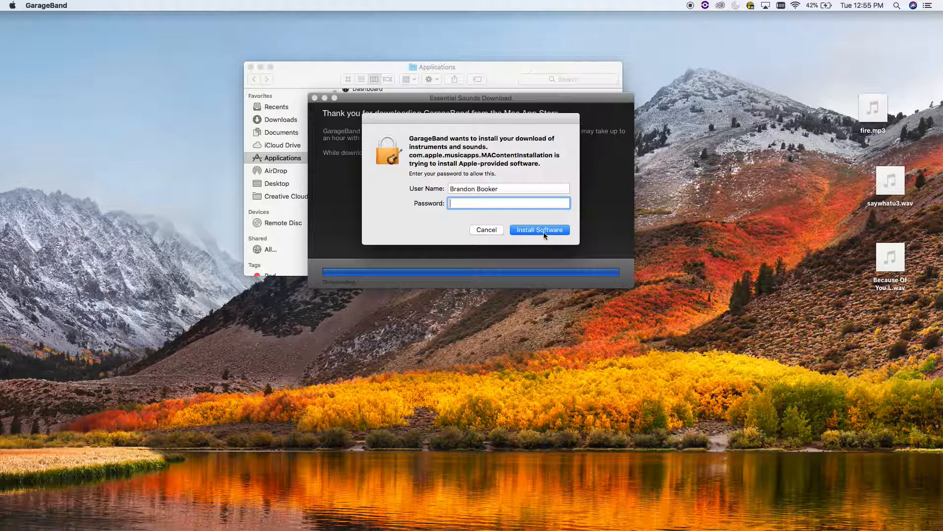
left_click(485, 230)
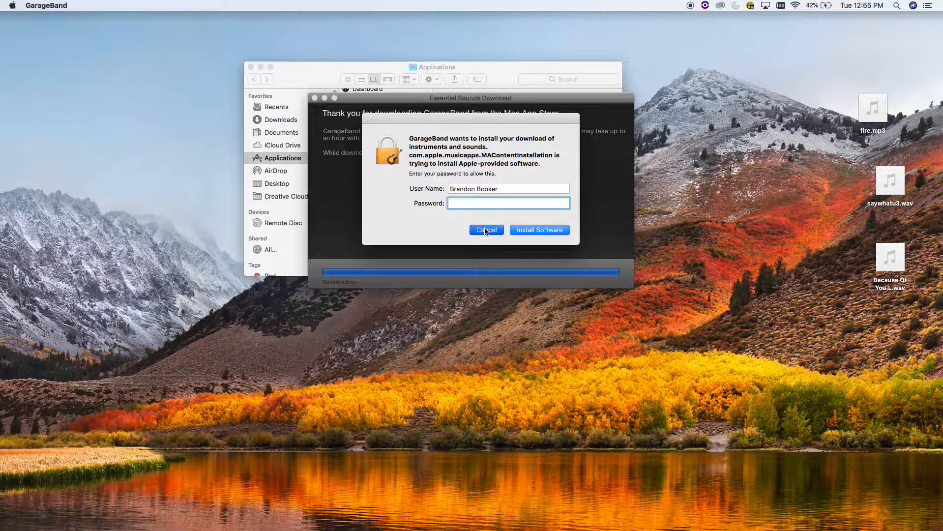
left_click(545, 201)
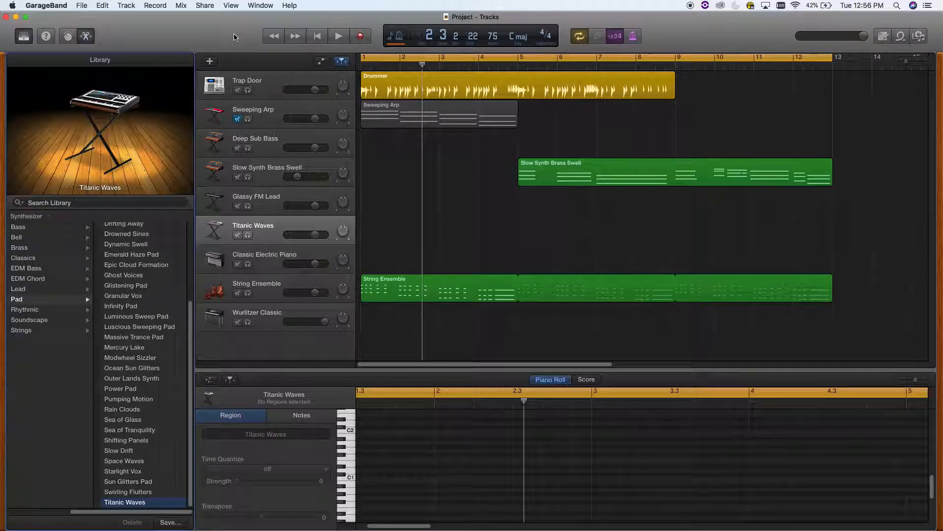
Step: Create a new empty project with a microphone audio track that uses Input 1
left_click(83, 6)
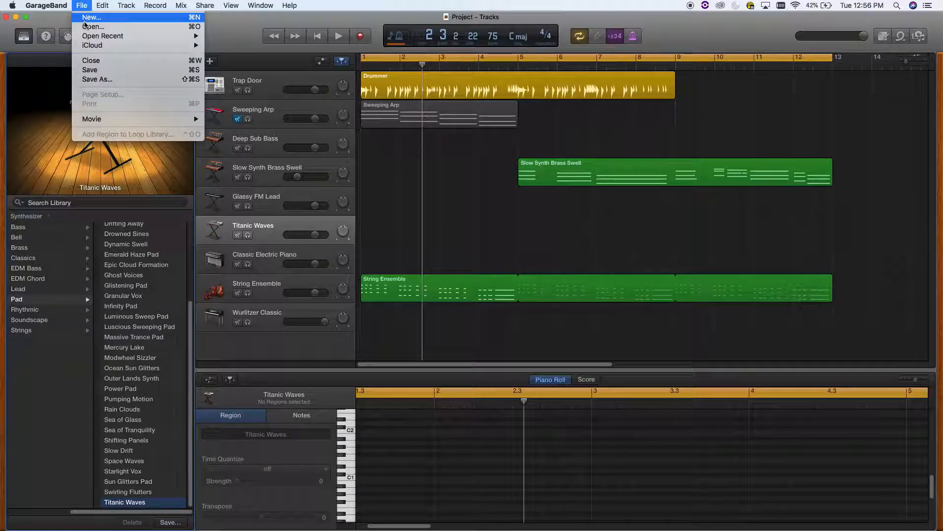
left_click(90, 20)
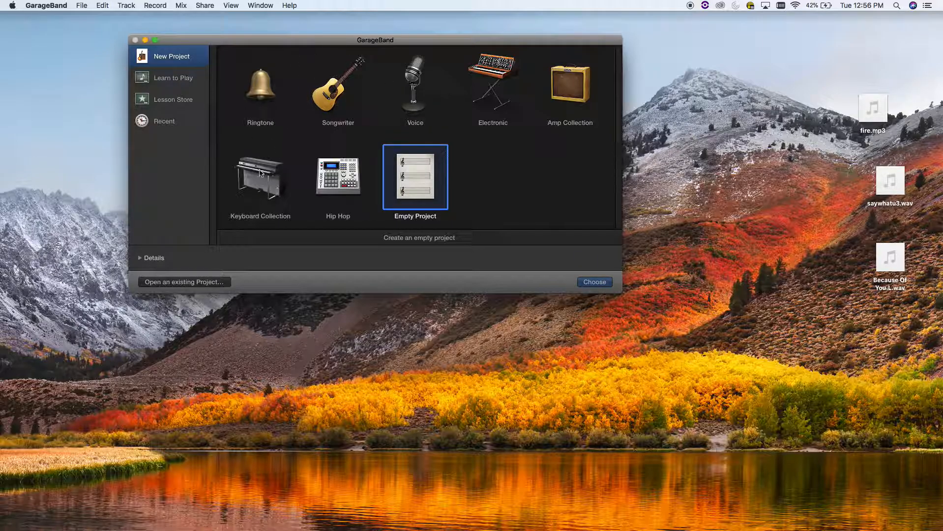
left_click(408, 180)
double_click(403, 148)
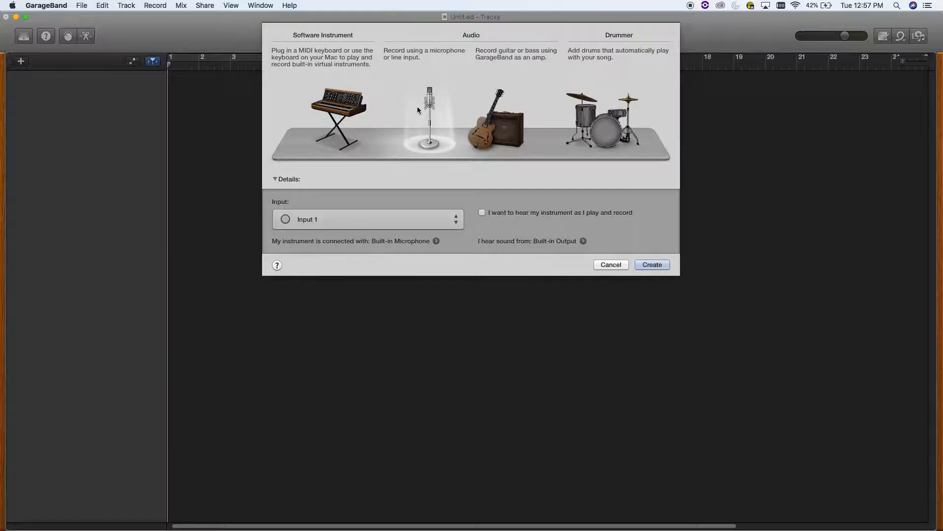
left_click(654, 265)
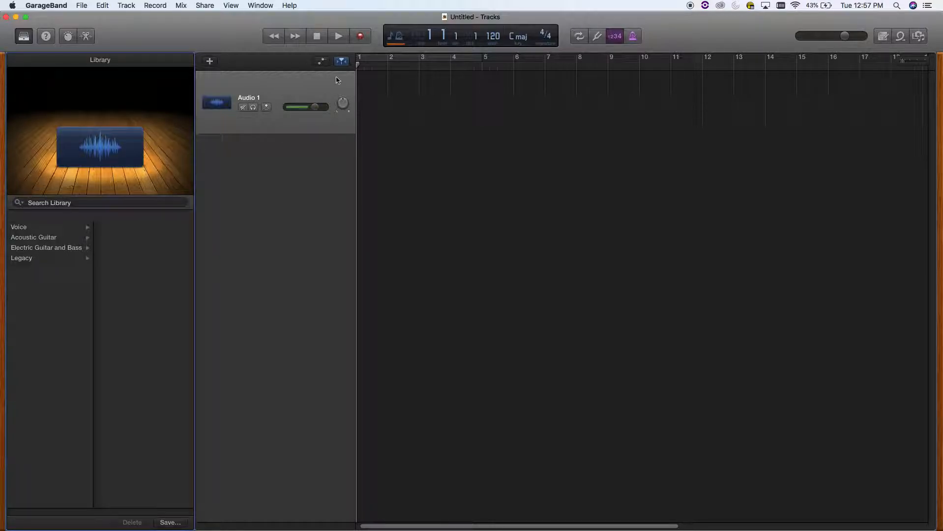
Step: Import fire.mp3 from the desktop onto a new track below Audio 1, and delete the empty Audio 1 track
left_click_drag(505, 18, 424, 3)
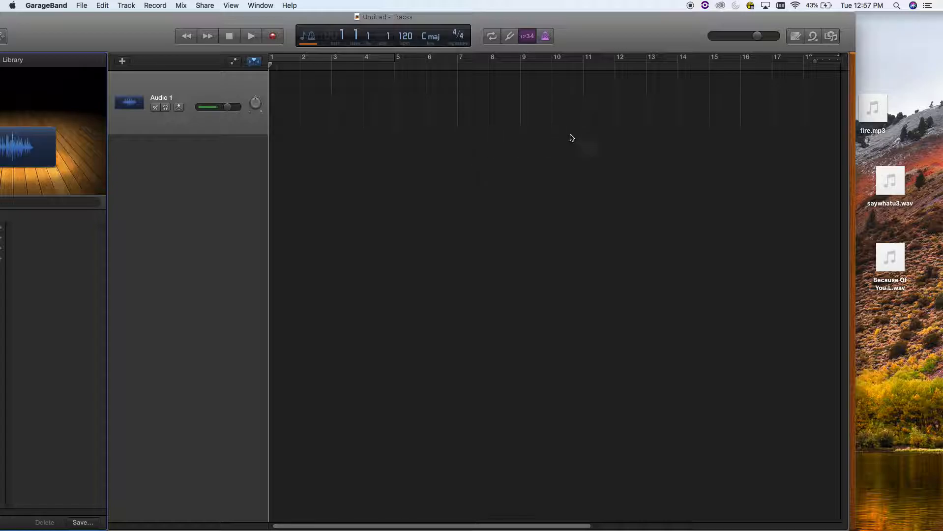
left_click_drag(867, 104, 250, 175)
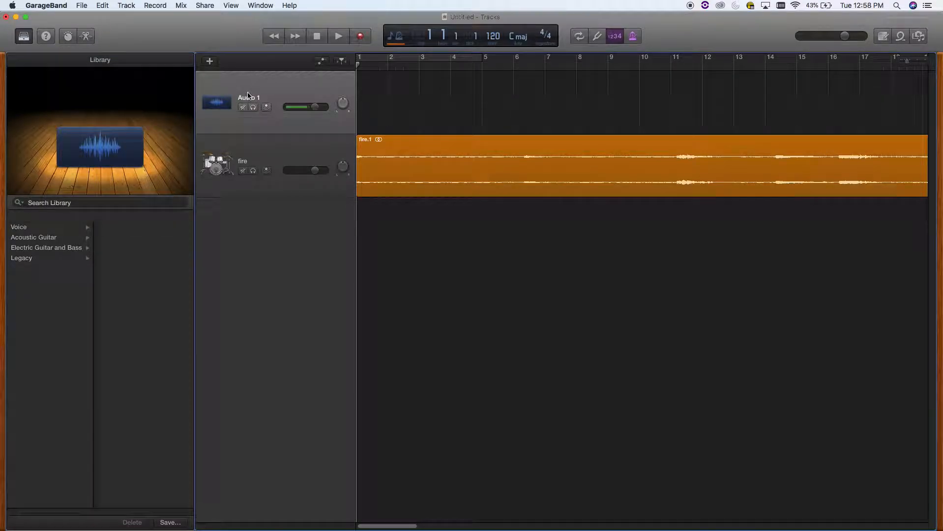
key("super+BackSpace")
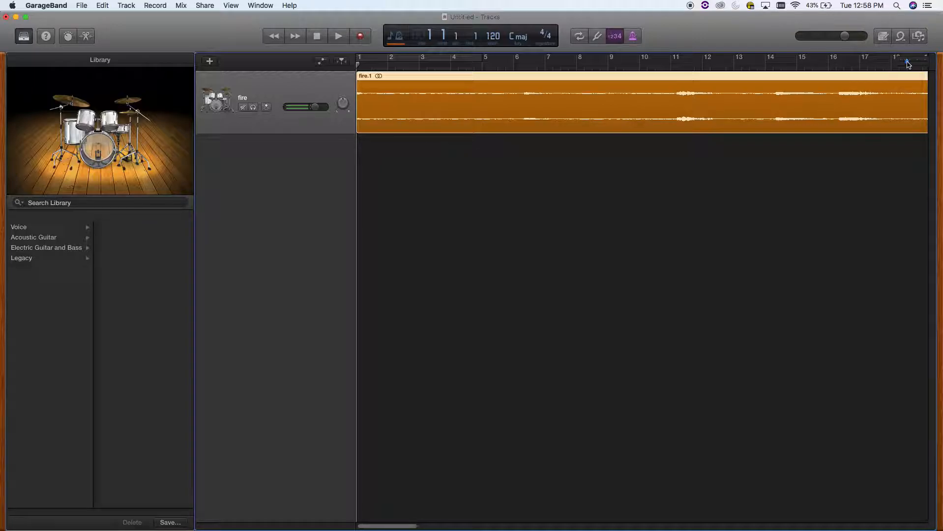
Step: Fit the whole fire region in the timeline and place the playhead at bar 35
left_click_drag(907, 61, 899, 62)
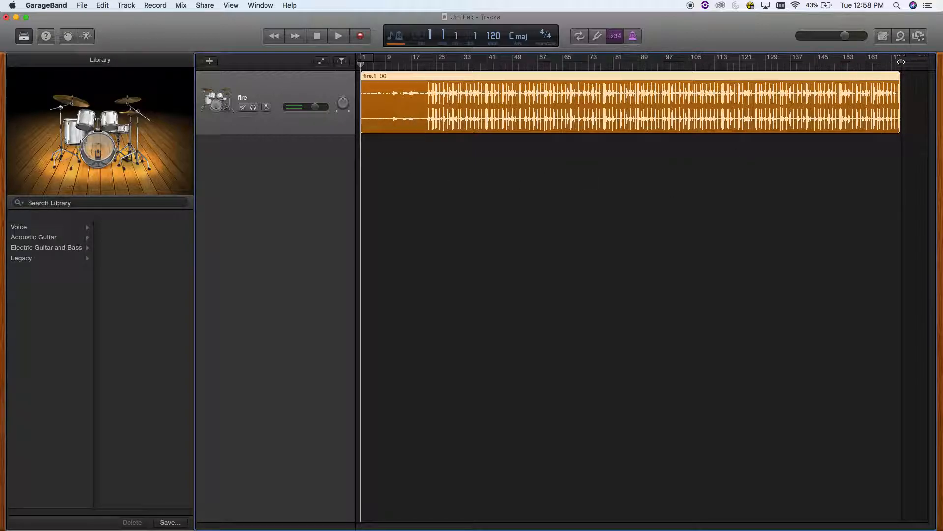
mouse_move(900, 62)
left_mouse_down()
mouse_move(937, 65)
mouse_move(891, 61)
left_mouse_up()
left_click_drag(439, 67, 468, 65)
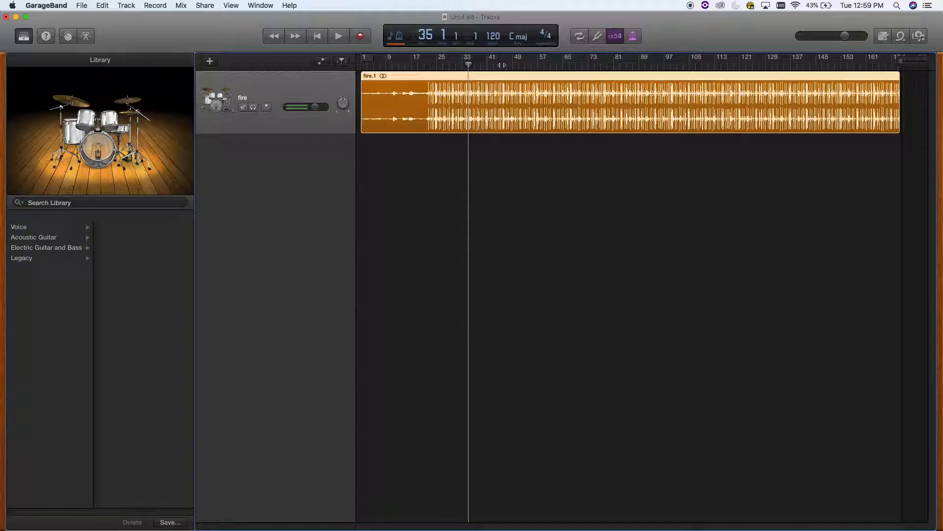
Step: Set the project's time signature to 4/8 and move the playhead to bar 107
left_click(546, 39)
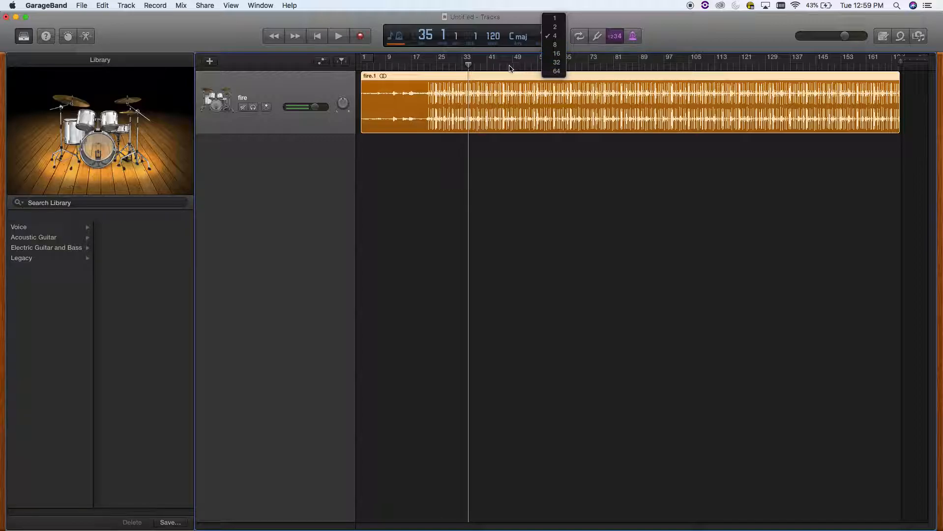
left_click(557, 47)
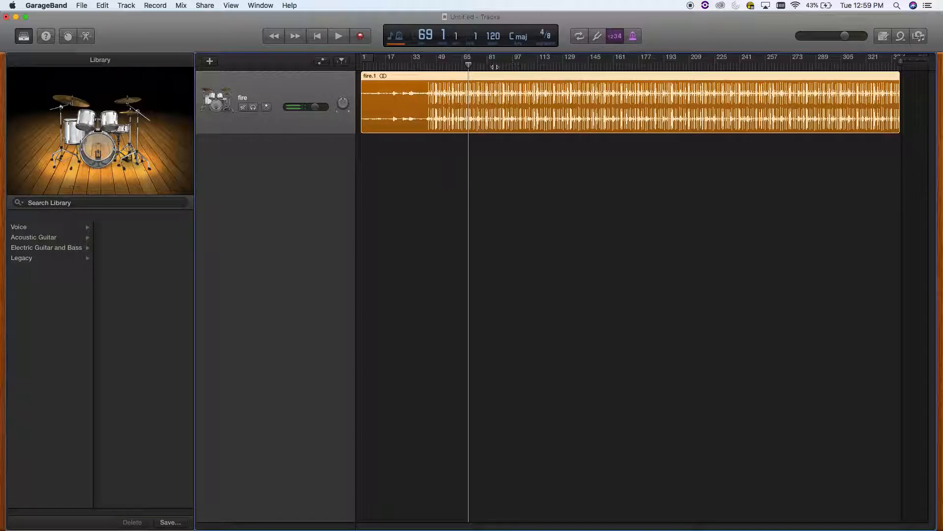
left_click_drag(521, 66, 528, 65)
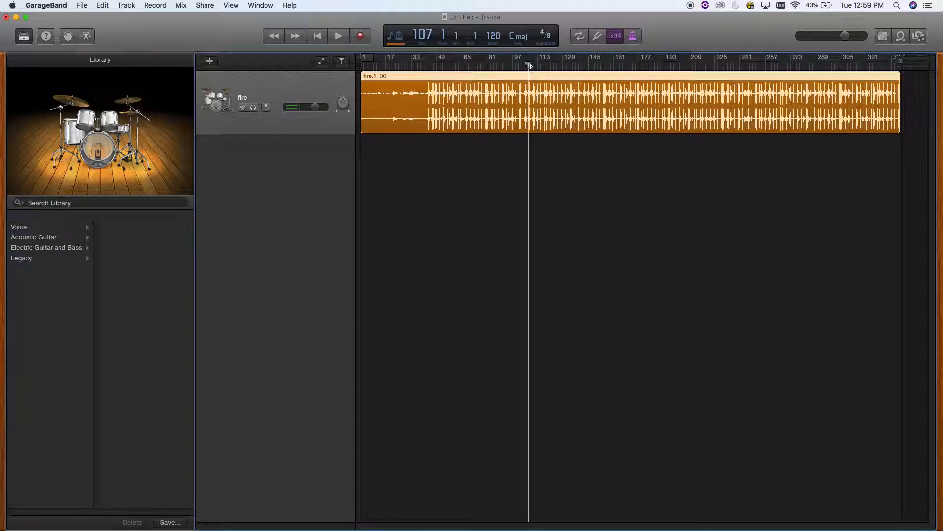
Step: Set the project's time signature to 4/16 and move the playhead to bar 160
left_click(549, 40)
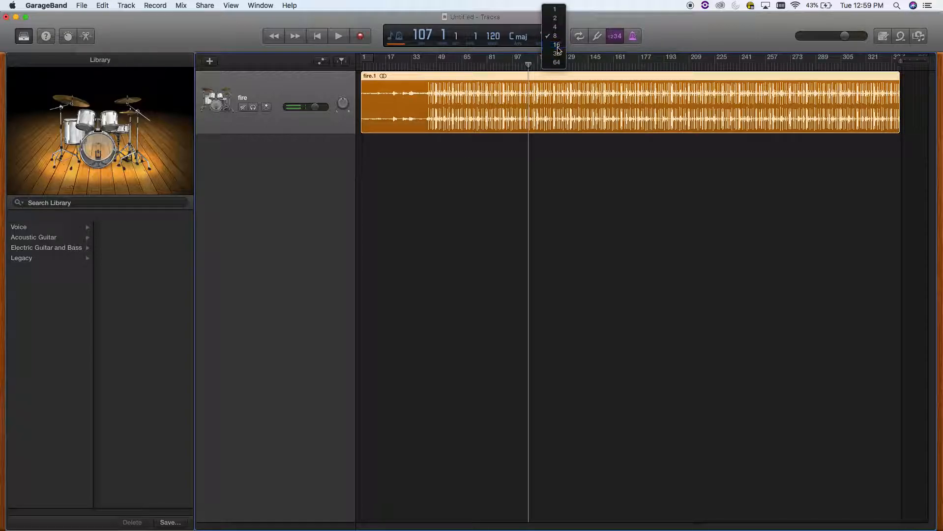
left_click(556, 44)
mouse_move(492, 66)
left_mouse_down()
mouse_move(559, 66)
mouse_move(486, 65)
left_mouse_up()
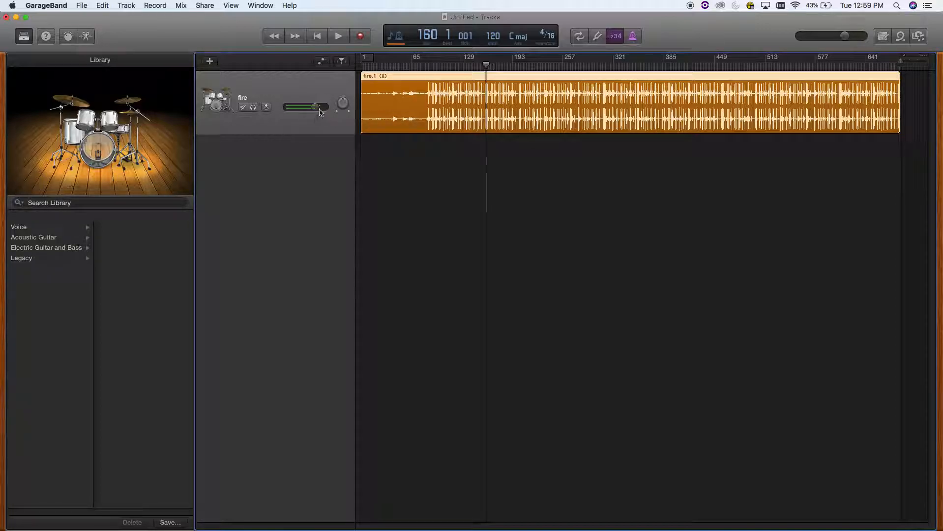
Step: Lower the fire track's volume to about -1.3 dB, and raise it back to its original level
left_click_drag(316, 109, 313, 109)
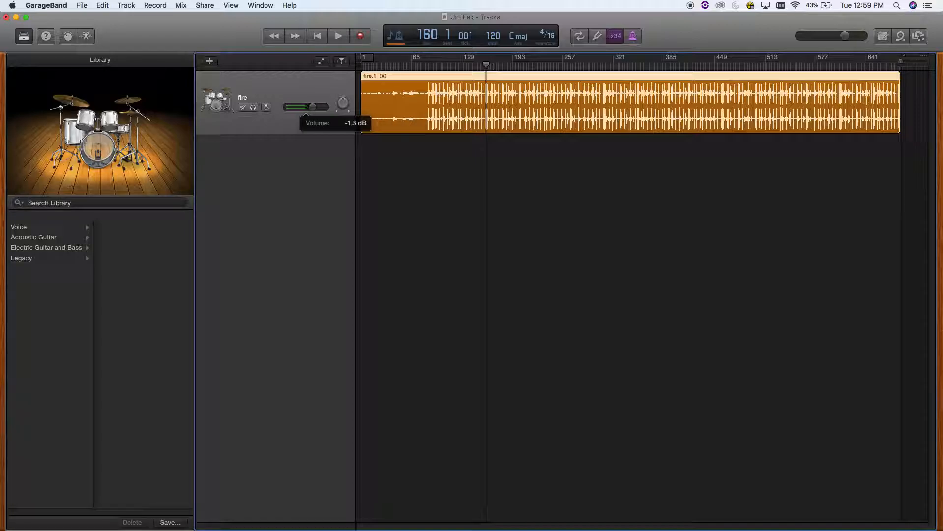
left_click_drag(314, 107, 315, 107)
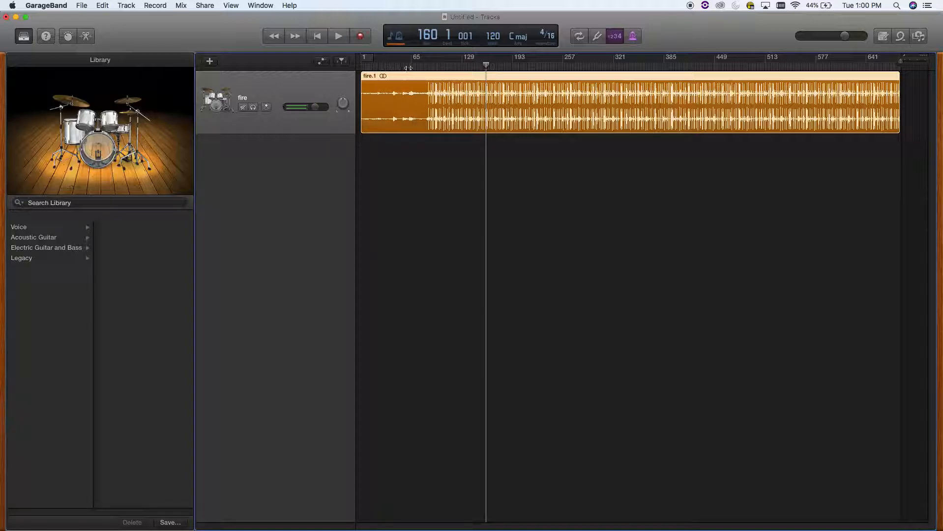
Step: Play short passages of the fire track from bar 12 and from about bar 45, stopping after each
left_click(370, 65)
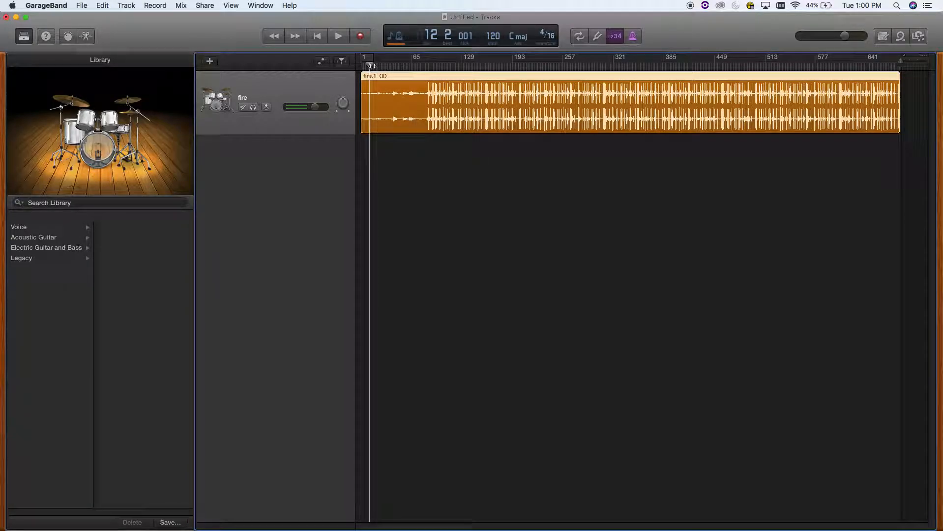
key("space")
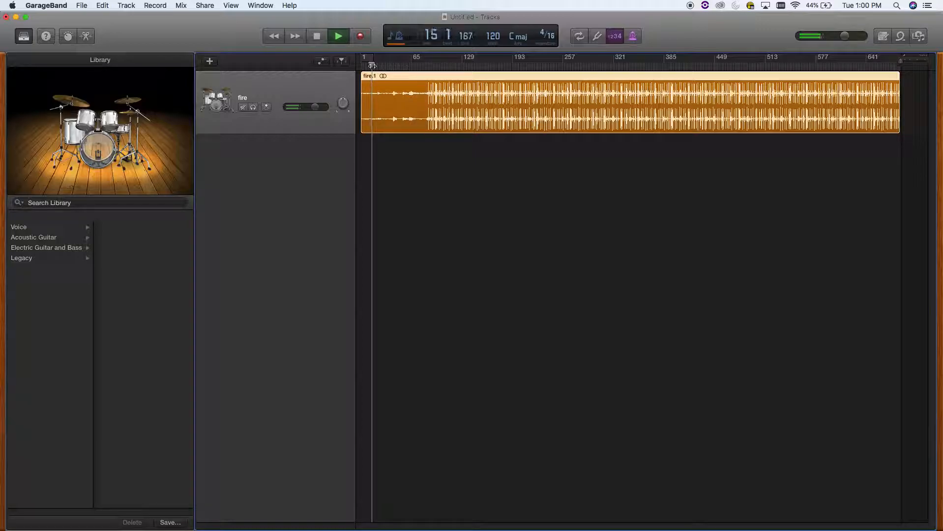
key("space")
left_click(396, 66)
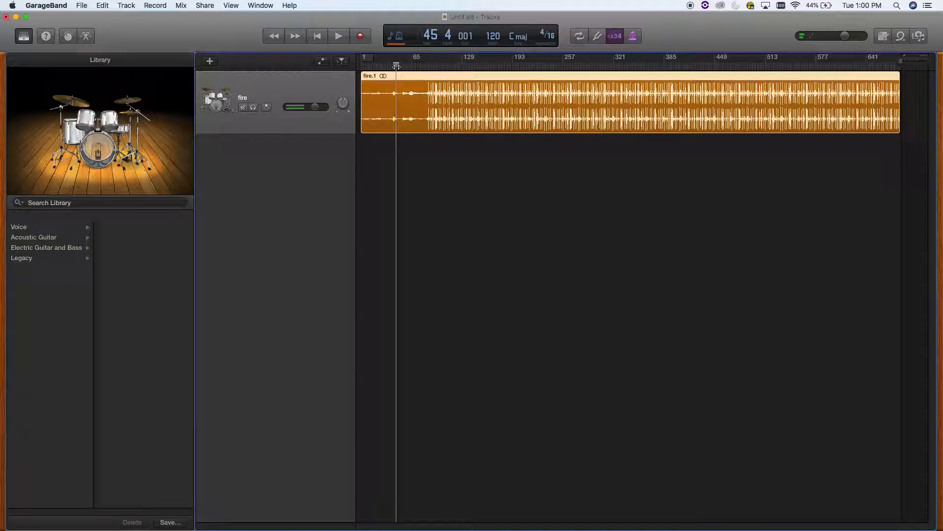
key("space")
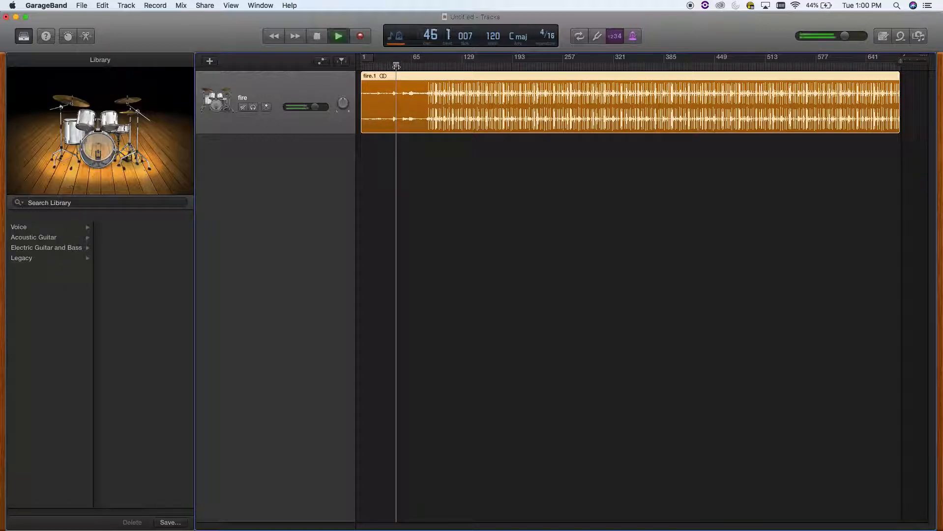
left_click(318, 37)
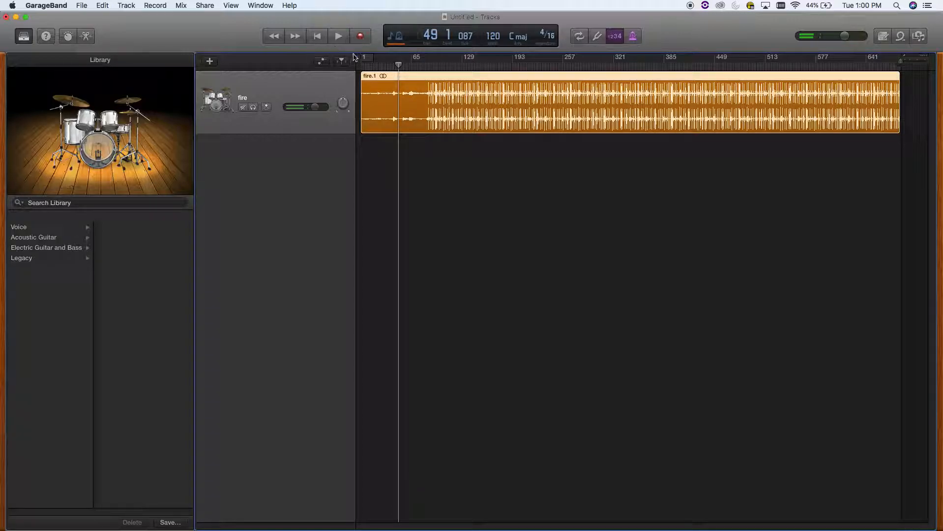
Step: Resume and stop playback of the fire track several times from the current playhead position
left_click(339, 37)
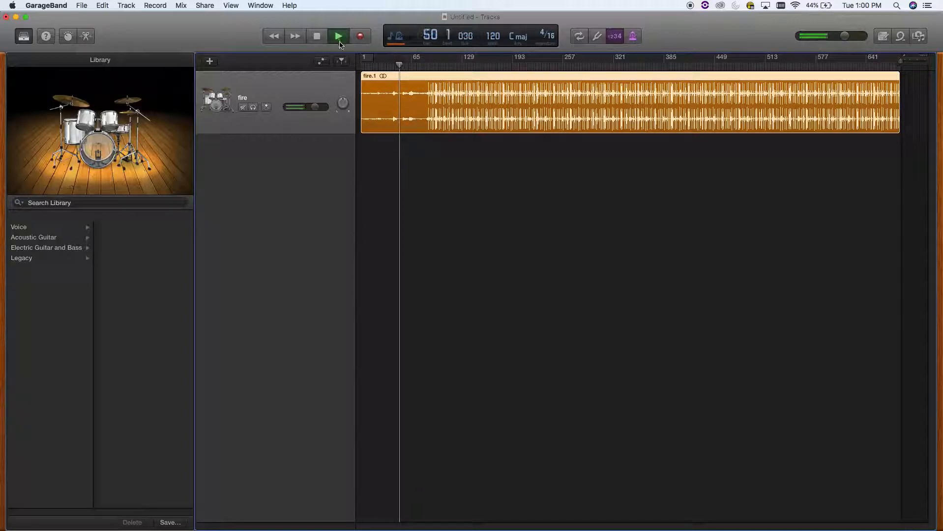
left_click(327, 37)
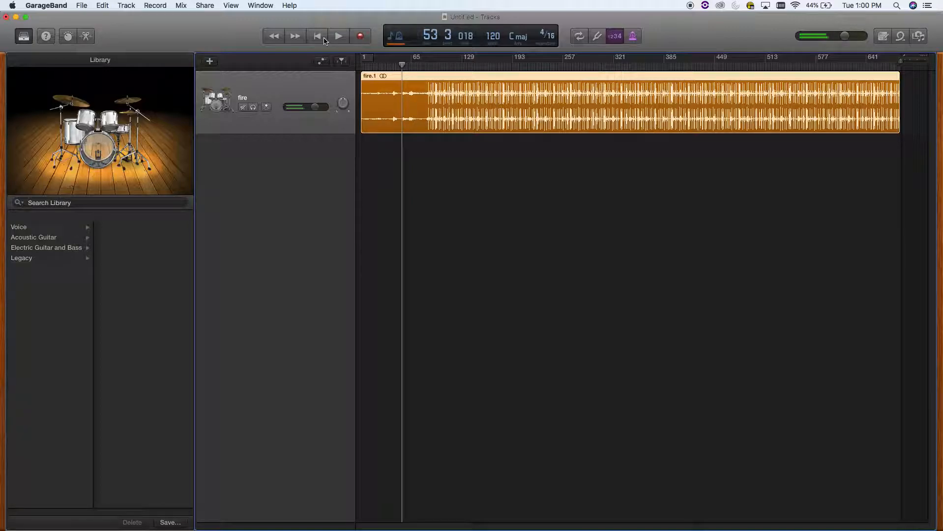
left_click(337, 36)
left_click(315, 38)
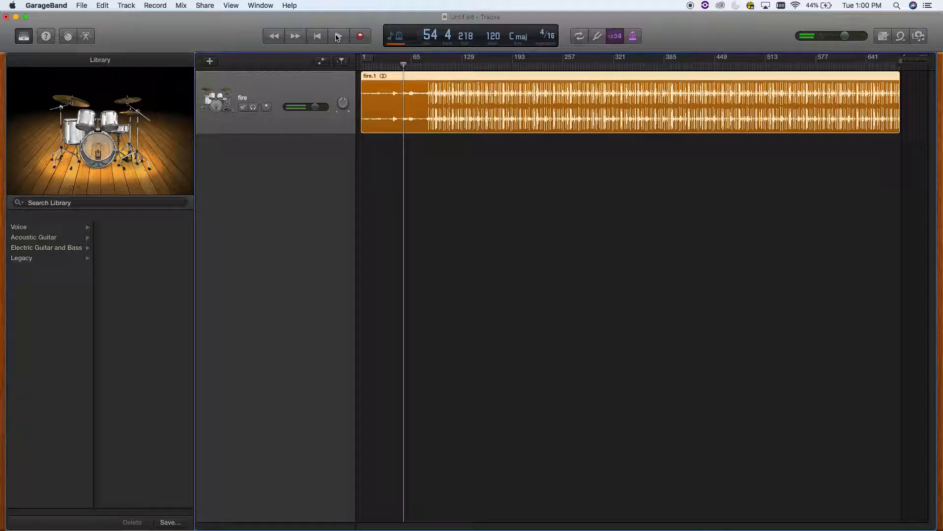
left_click(337, 37)
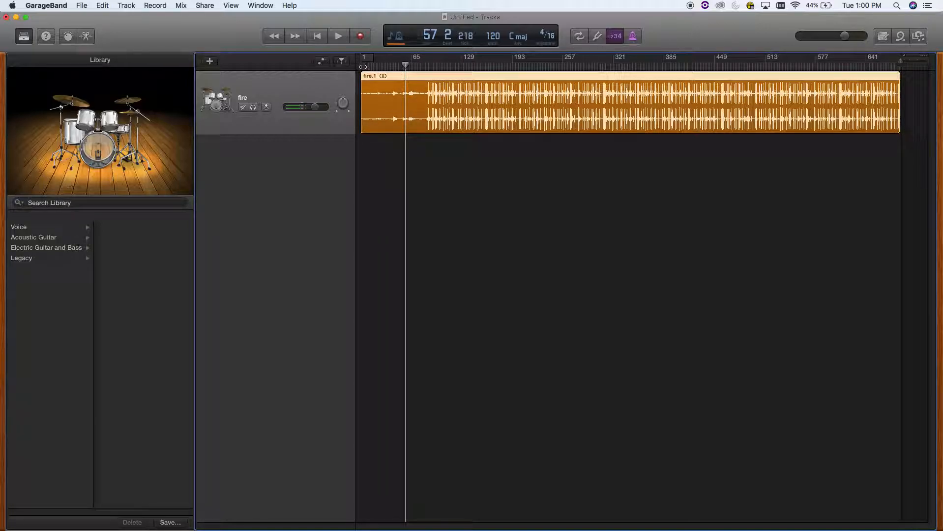
Step: Place the playhead at bar 86 of the fire track and open its waveform in an enlarged audio editor
mouse_move(363, 66)
left_mouse_down()
mouse_move(427, 66)
mouse_move(362, 66)
left_mouse_up()
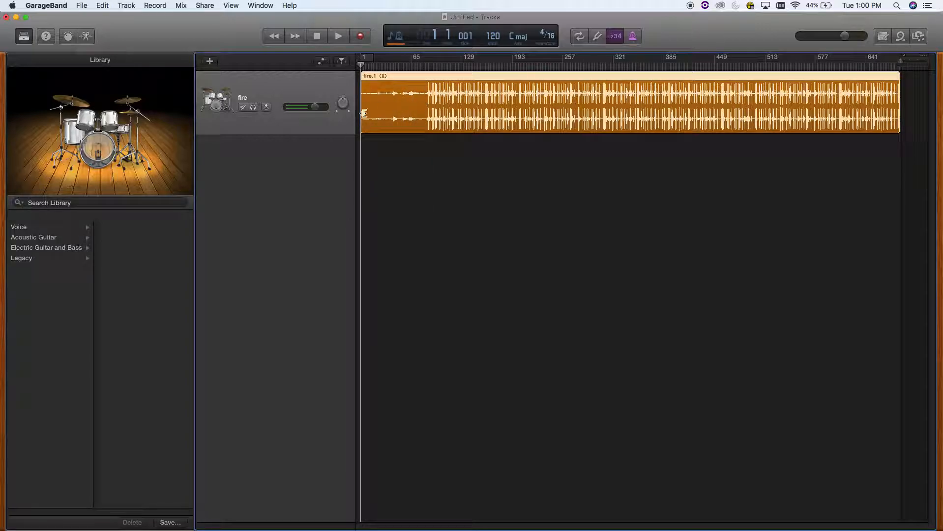
mouse_move(428, 67)
left_mouse_down()
mouse_move(832, 67)
mouse_move(428, 57)
left_mouse_up()
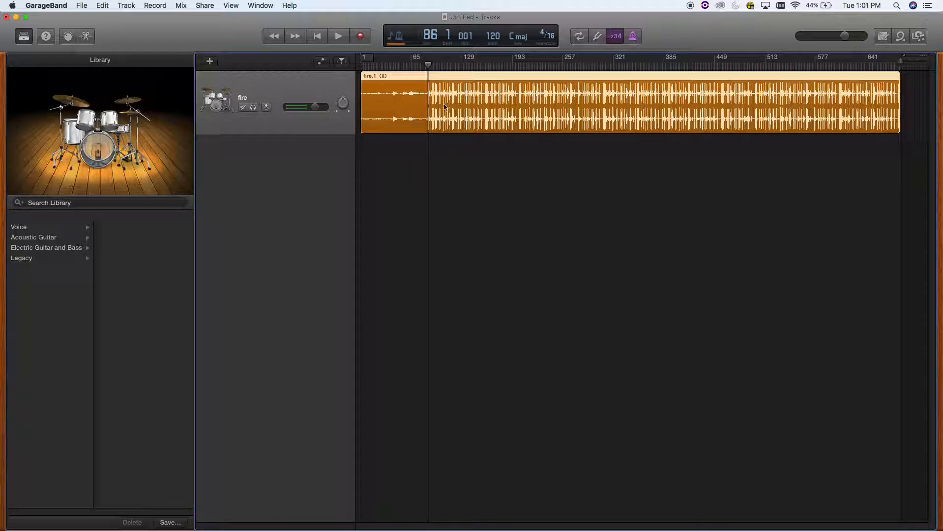
left_click(87, 36)
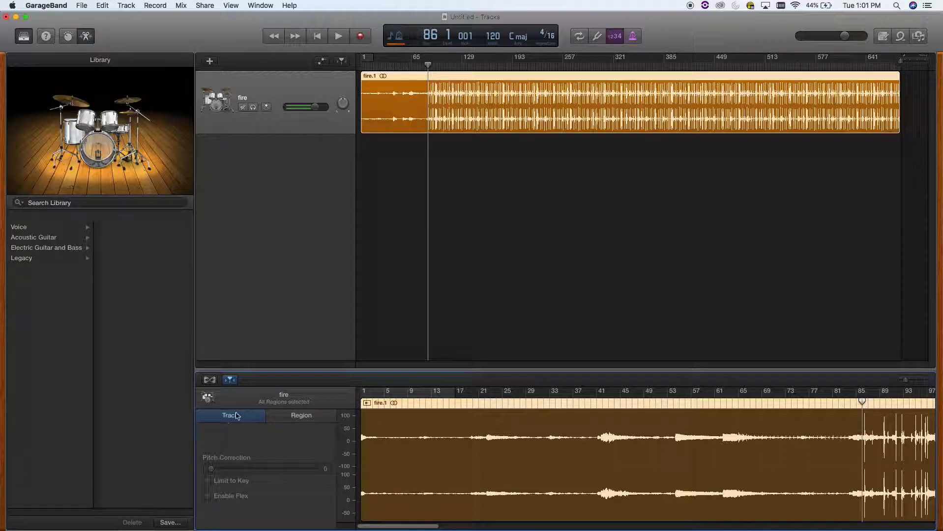
left_click_drag(477, 369, 477, 319)
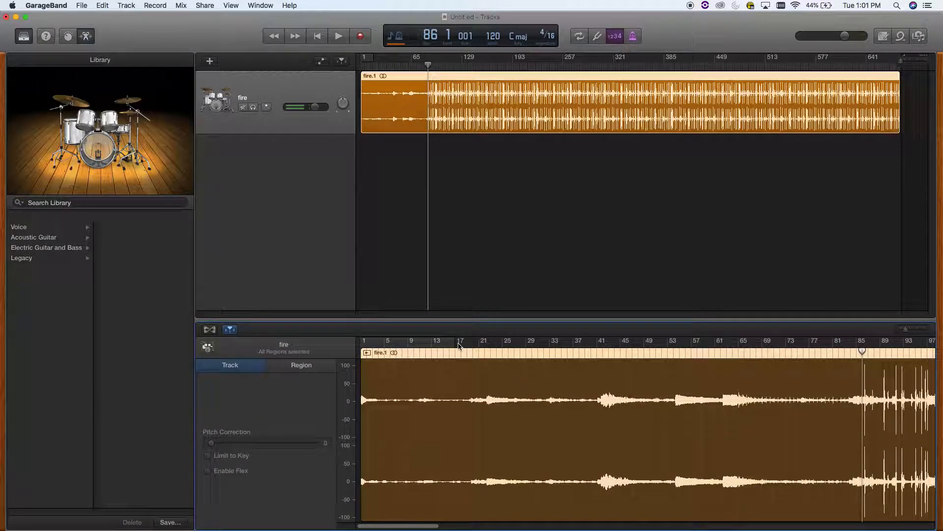
scroll(657, 344, "right", 5)
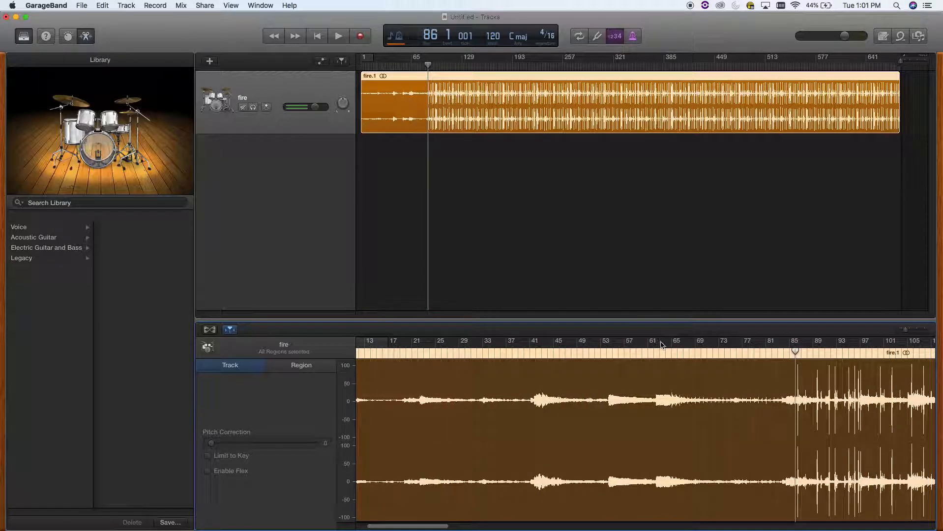
scroll(370, 344, "left", 3)
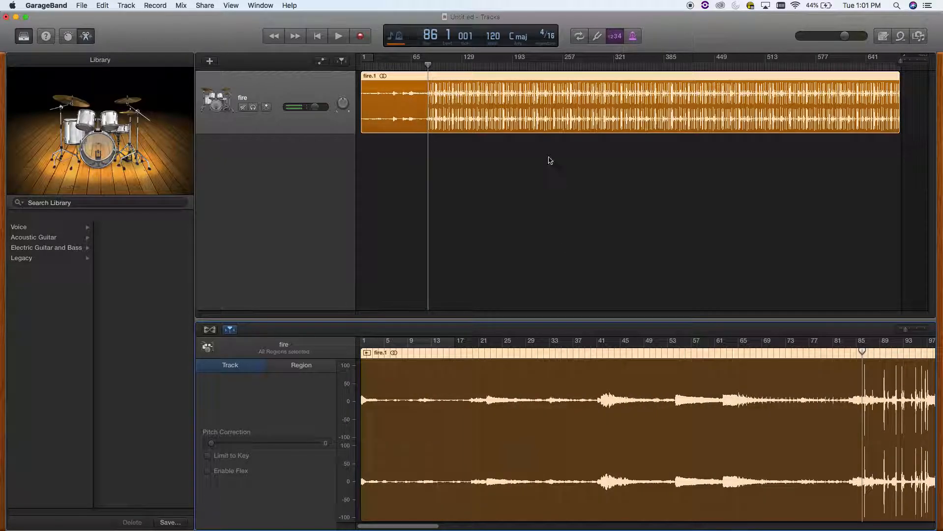
scroll(861, 364, "right", 1)
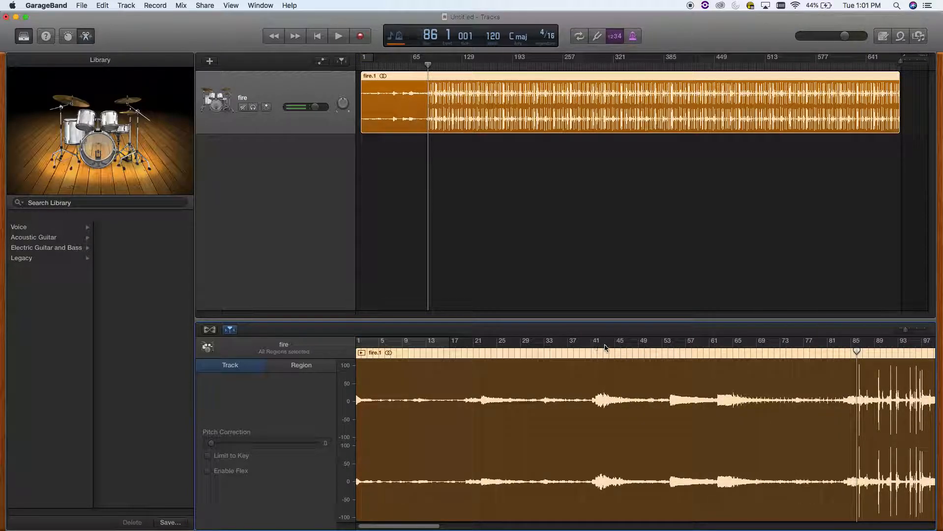
Step: Set the playhead at bar 86, just before the loud hits begin in the audio editor, and split the fire region there
left_click_drag(605, 355, 672, 363)
key("space")
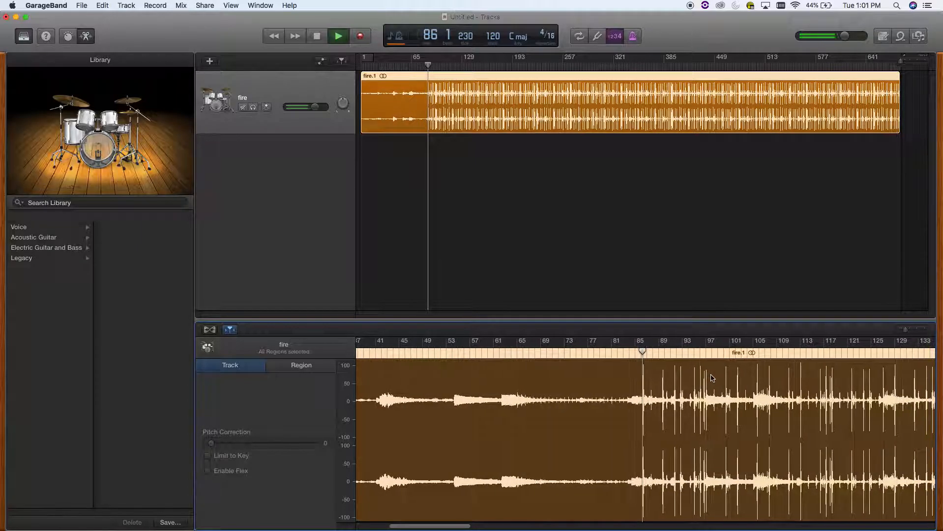
key("space")
left_click_drag(642, 351, 640, 350)
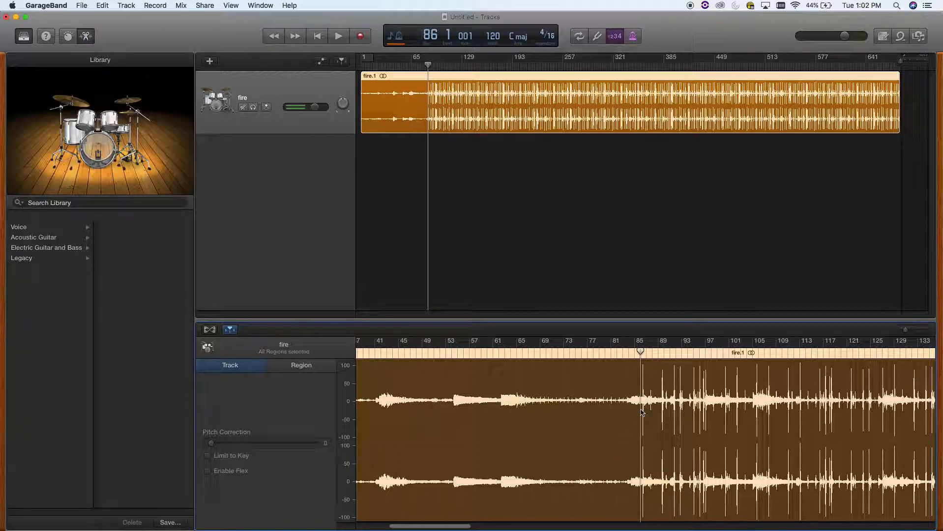
left_click(101, 5)
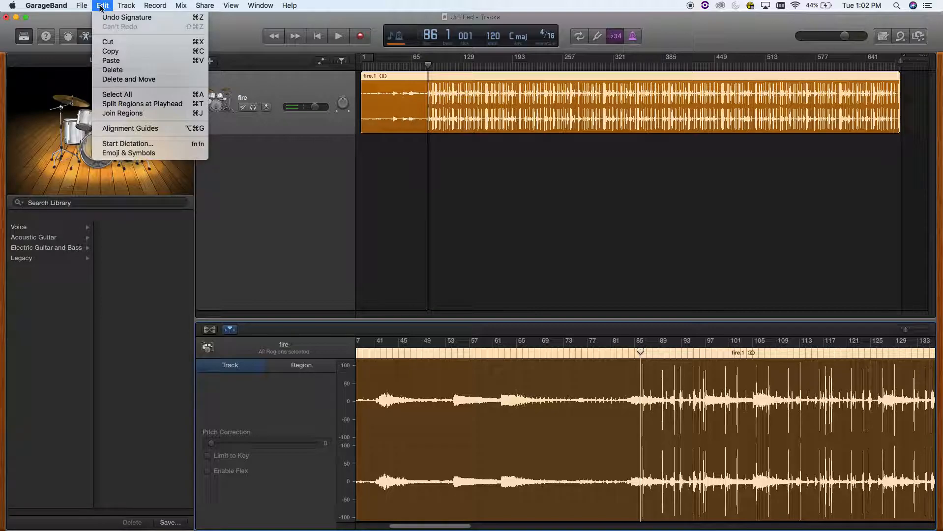
left_click(138, 104)
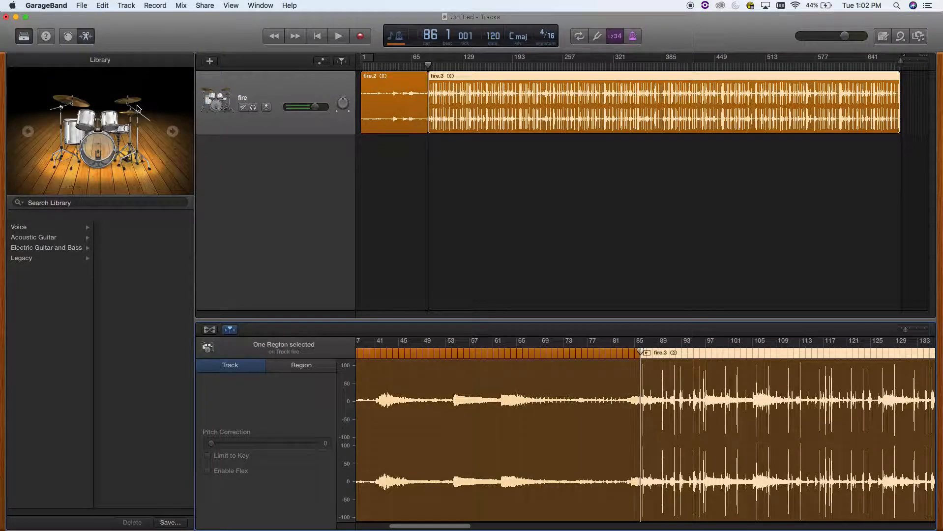
Step: Select the two split fire regions in turn and delete the one after bar 86
left_click(406, 86)
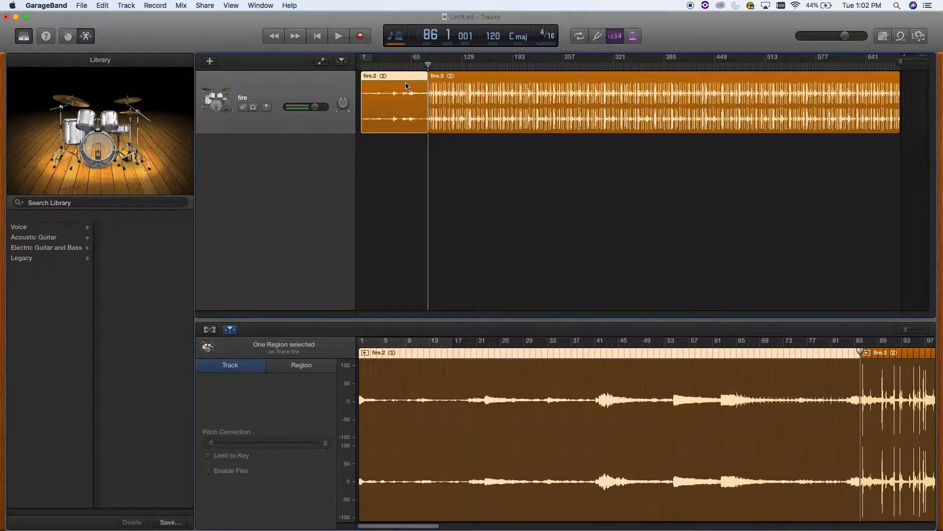
left_click(495, 86)
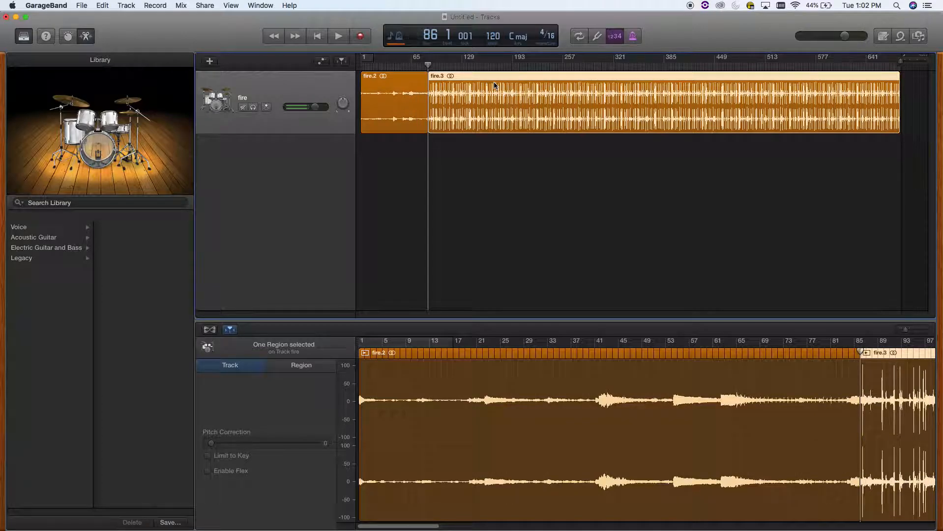
left_click(406, 84)
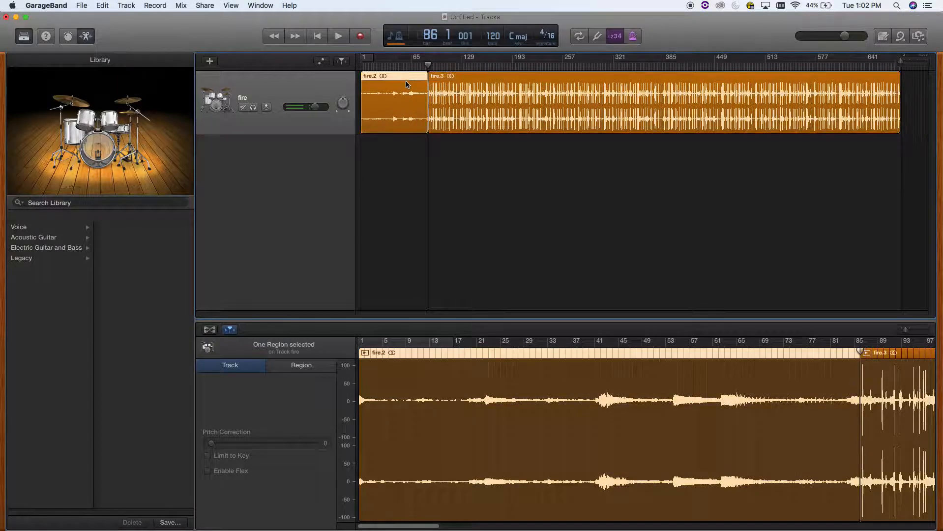
left_click(467, 81)
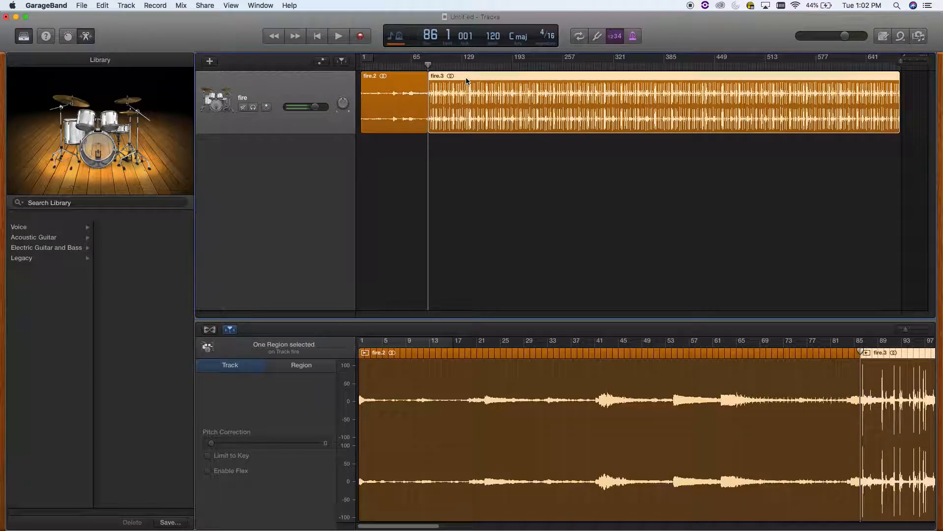
key("Delete")
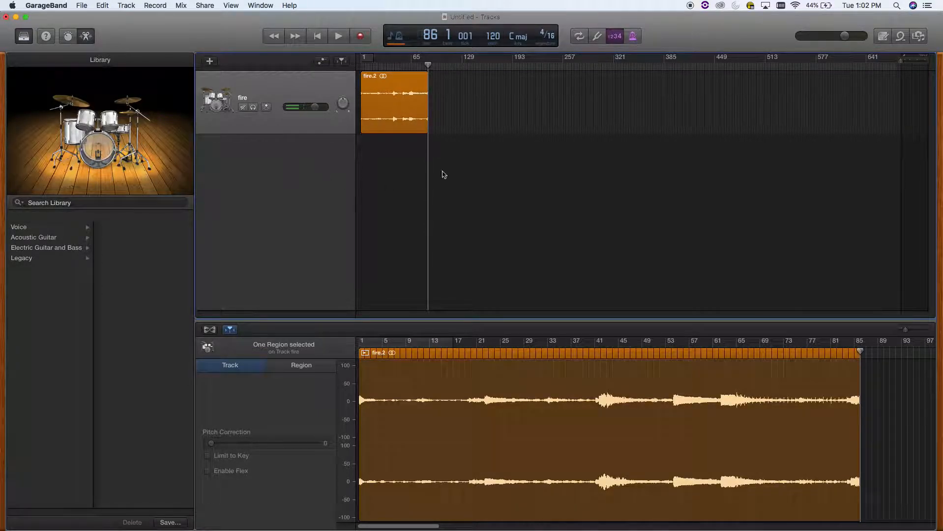
Step: Play the remaining fire region from about bar 28 and from about bar 62, and stop playback
left_click_drag(391, 64, 381, 66)
key("space")
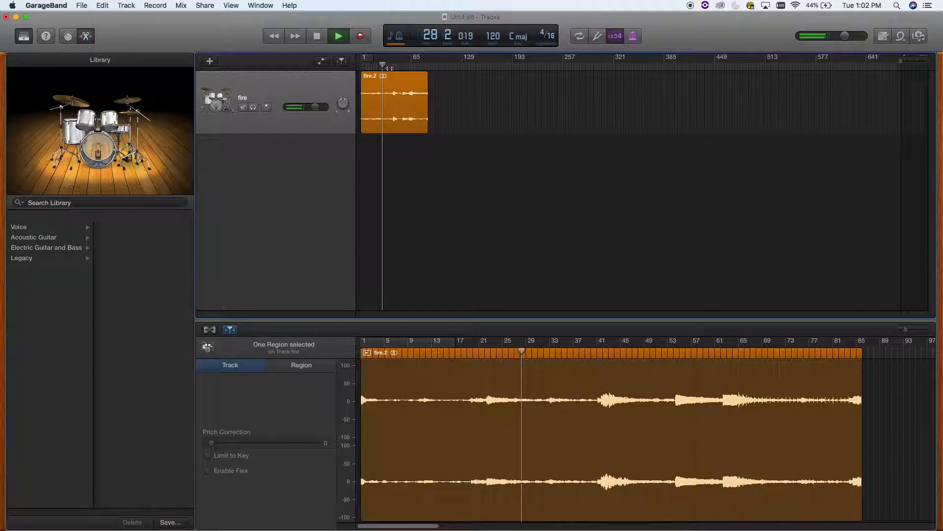
left_click(412, 65)
left_click(410, 66)
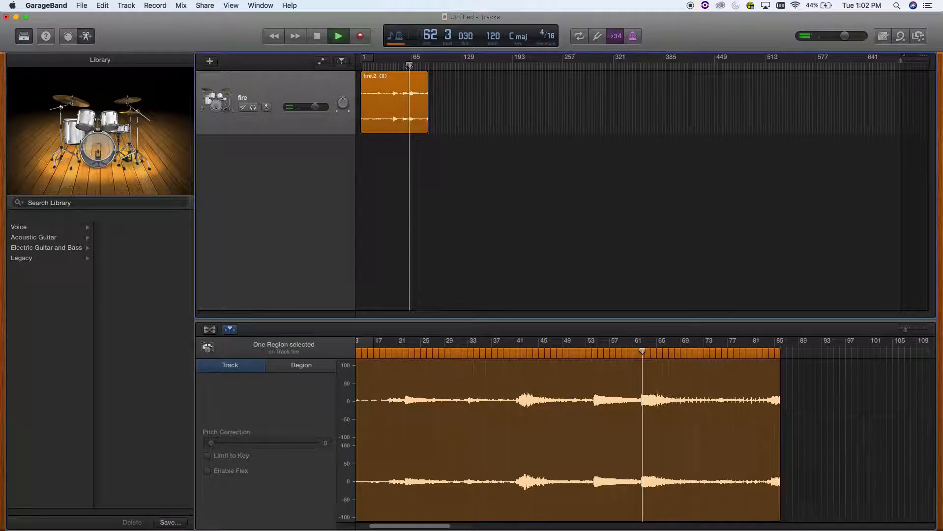
key("space")
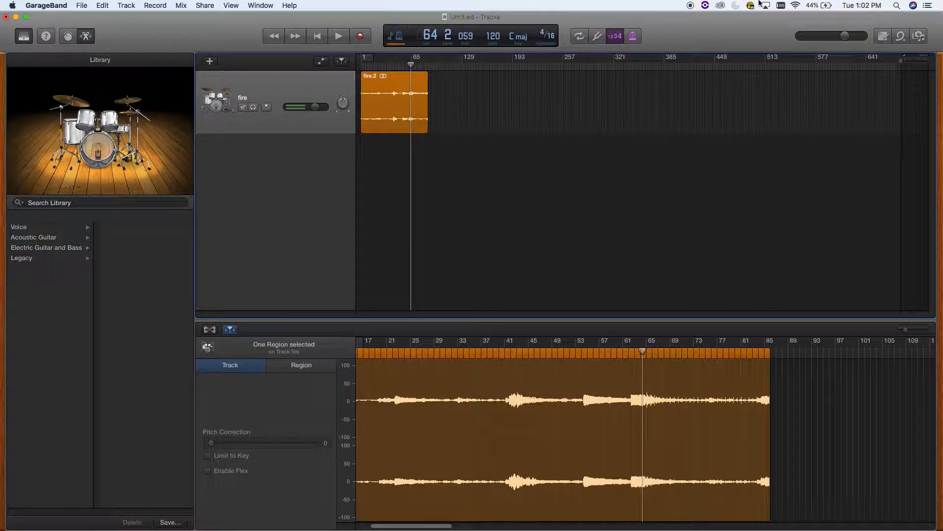
Step: Uncover the desktop and import saywhatu3.wav as a new track below the fire track
left_click_drag(719, 23, 625, 17)
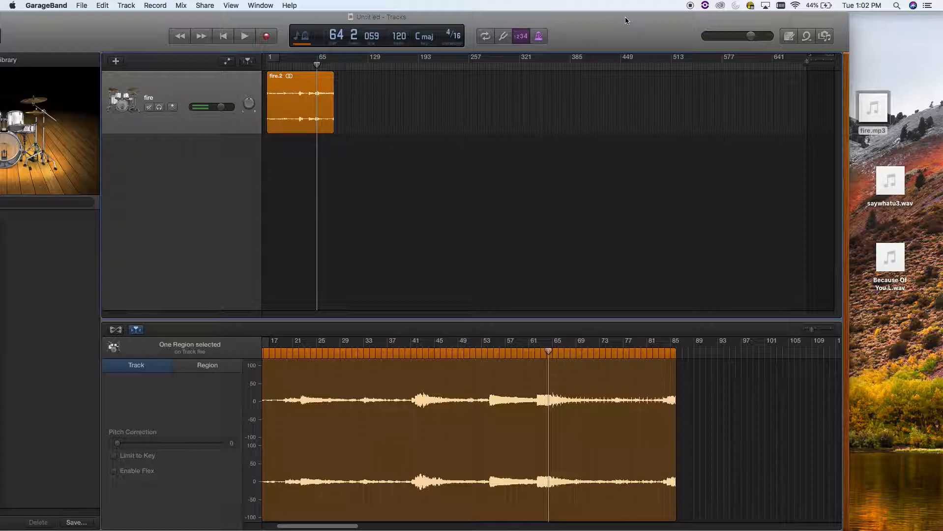
mouse_move(885, 178)
left_click(879, 173)
left_click_drag(879, 171, 139, 210)
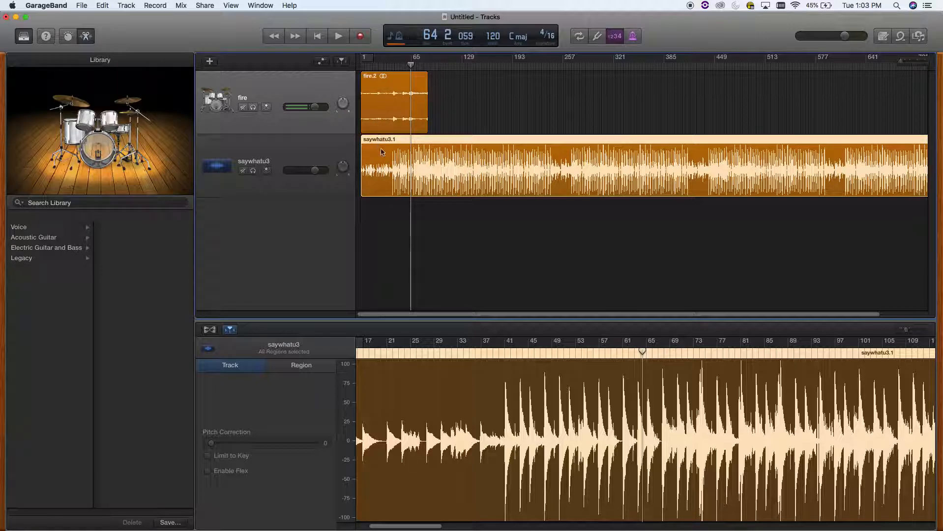
Step: Play both tracks briefly from about bar 13, and move the saywhatu3 region to start right after the fire region ends
left_click(371, 68)
key("space")
key("space")
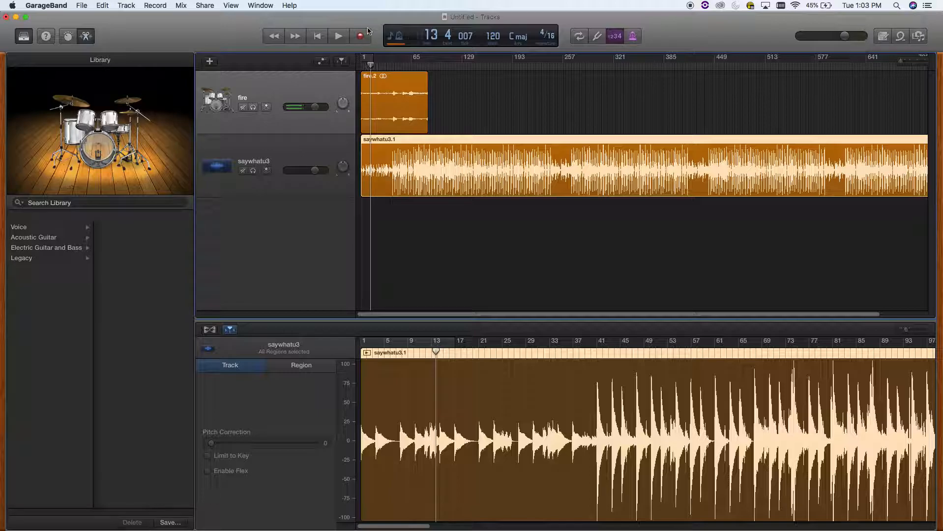
left_click_drag(401, 137, 459, 143)
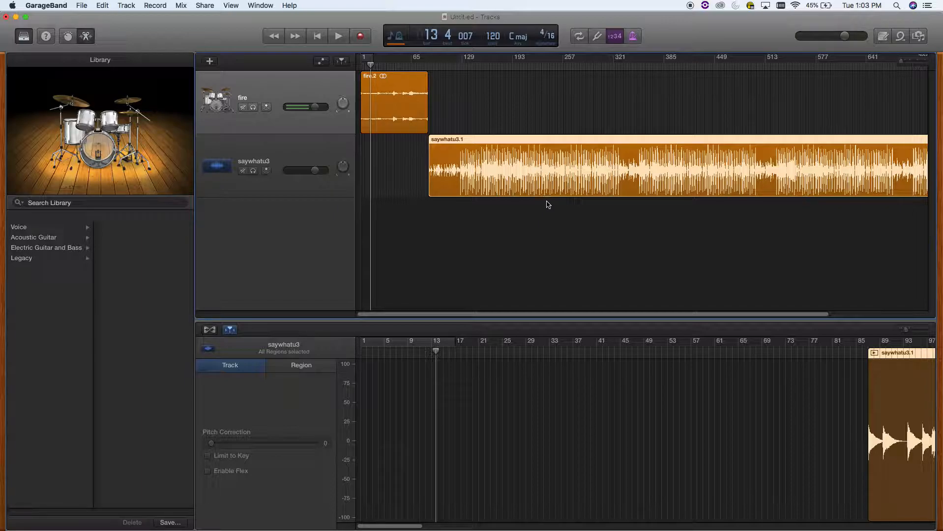
Step: Play short passages of the saywhatu3 track from bar 151 and from bar 150, stopping after each
left_click(479, 65)
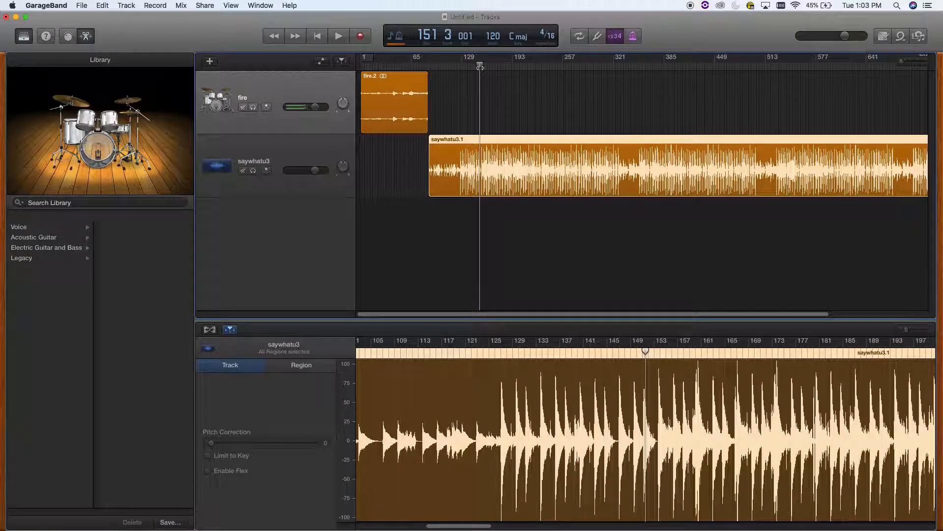
key("space")
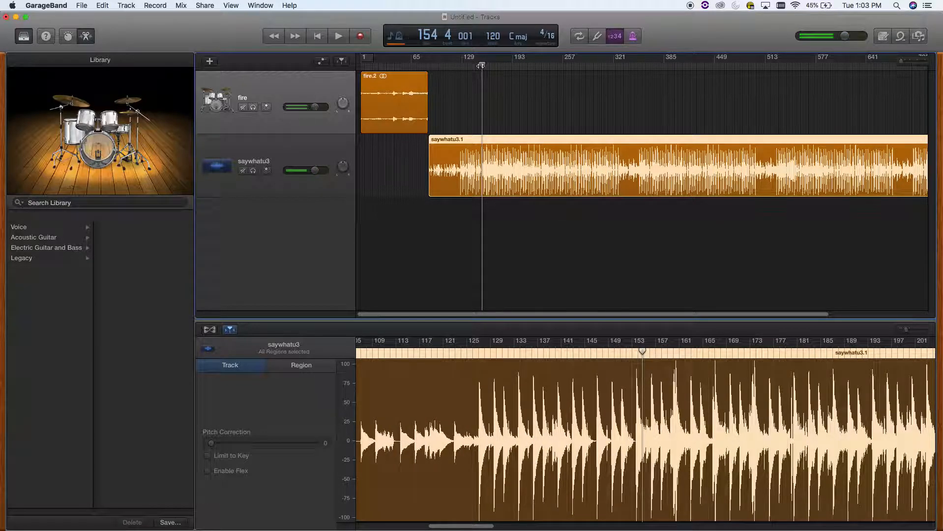
left_click(478, 65)
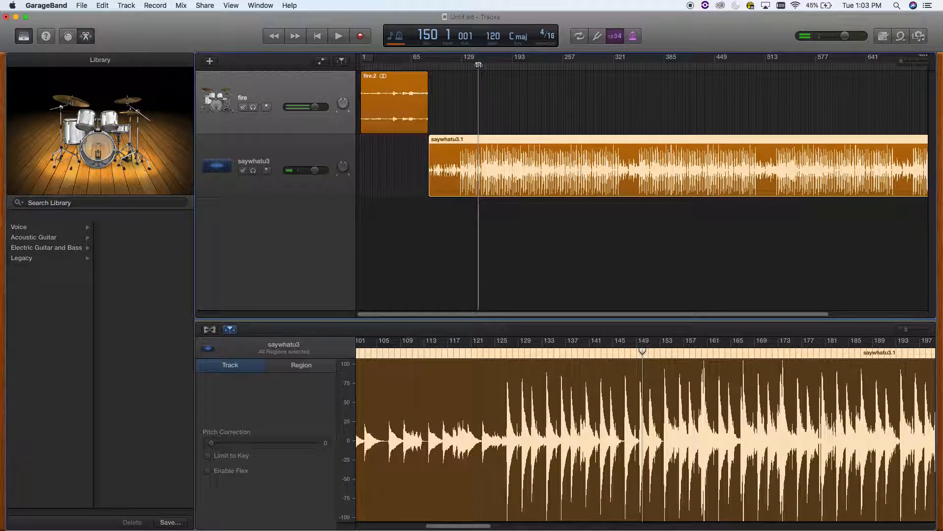
key("space")
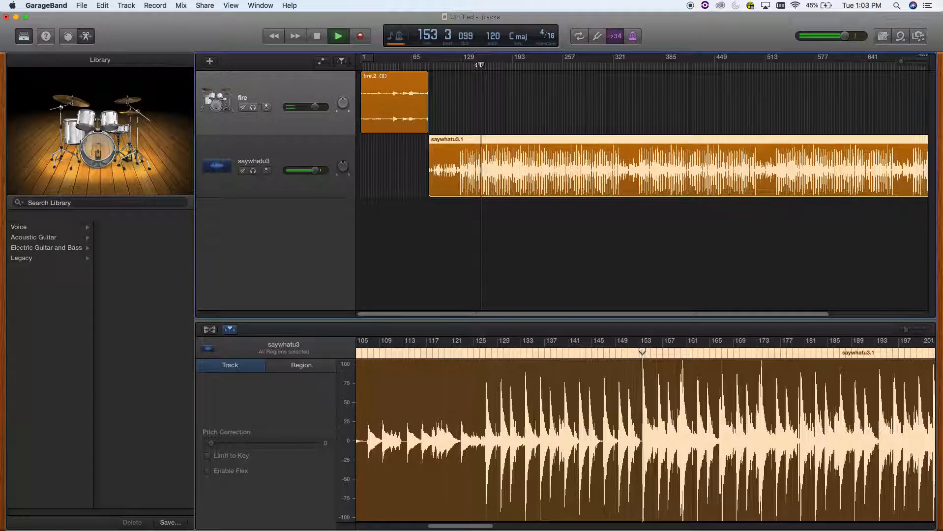
key("space")
Step: Adjust the playhead in the audio editor to bar 153, beat 2, just before the loud hit, playing briefly to check
left_click(643, 351)
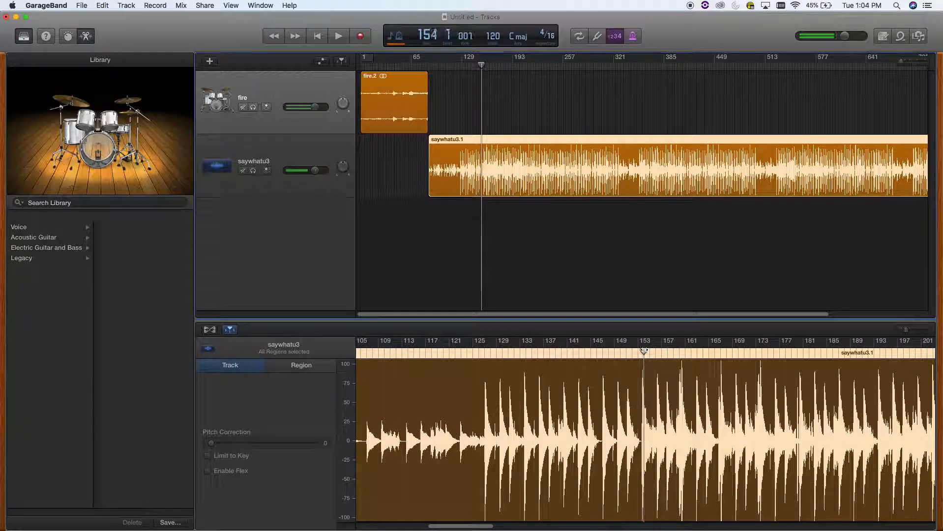
left_click(639, 351)
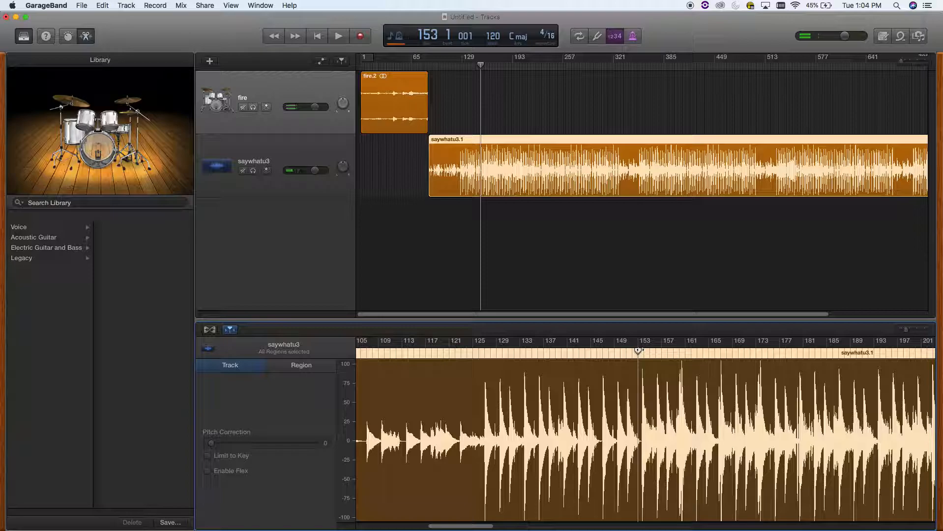
key("space")
key("space")
left_click(642, 350)
left_click(638, 351)
left_click(643, 351)
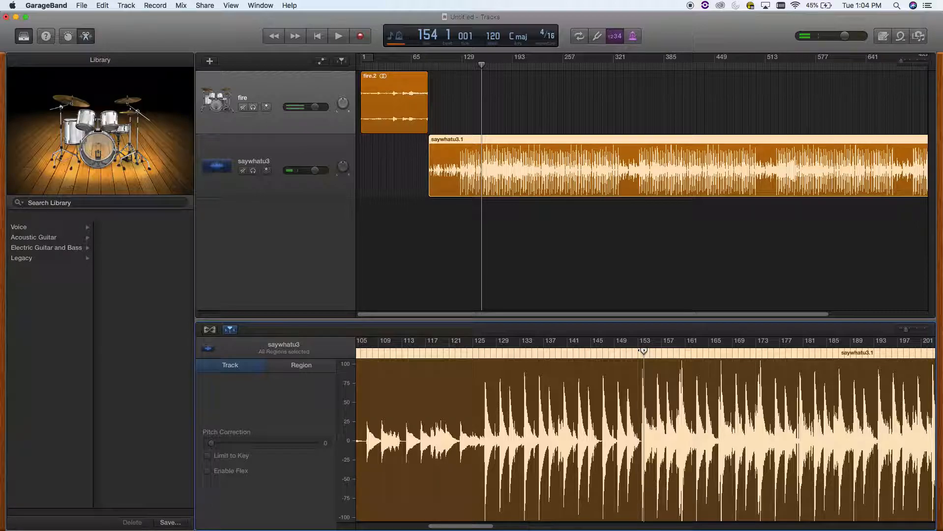
left_click_drag(643, 350, 636, 350)
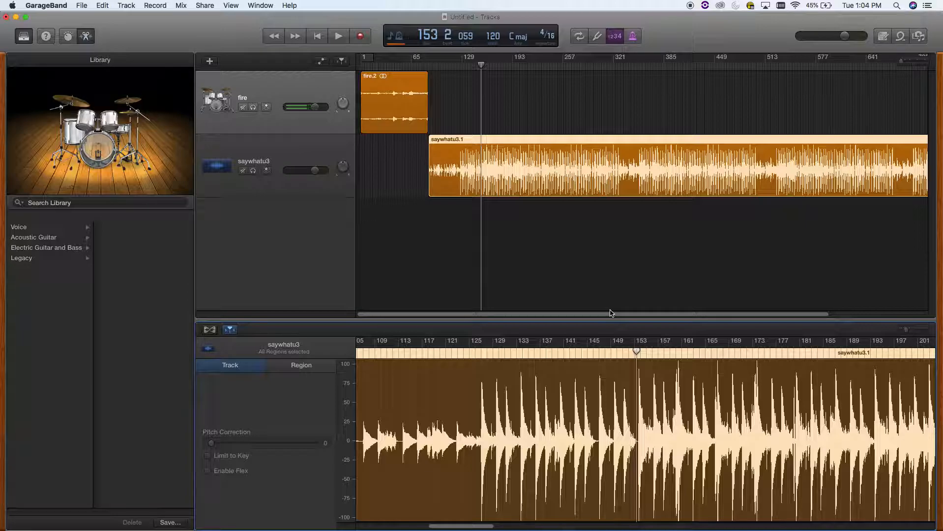
Step: Set the project's time signature to 4/32 and nudge the playhead to bar 306
left_click(550, 37)
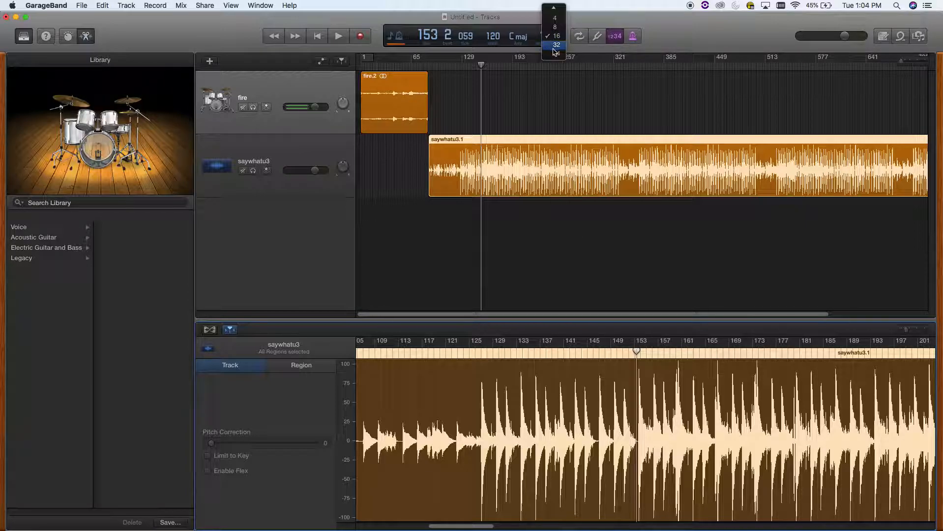
left_click(553, 48)
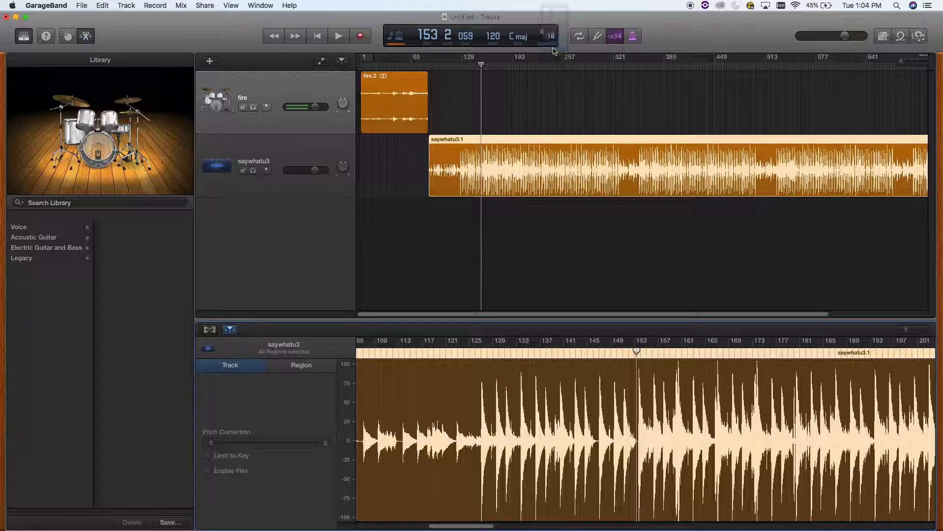
left_click(635, 352)
left_click_drag(635, 352, 638, 353)
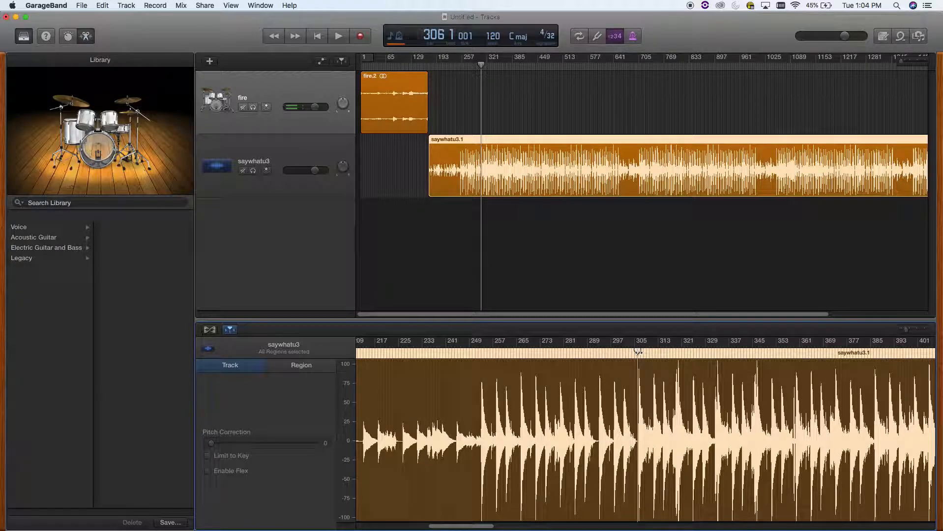
Step: Set the project's time signature to 4/64, fine-tune the playhead at bar 611, and split the saywhatu3 region there
left_click(550, 37)
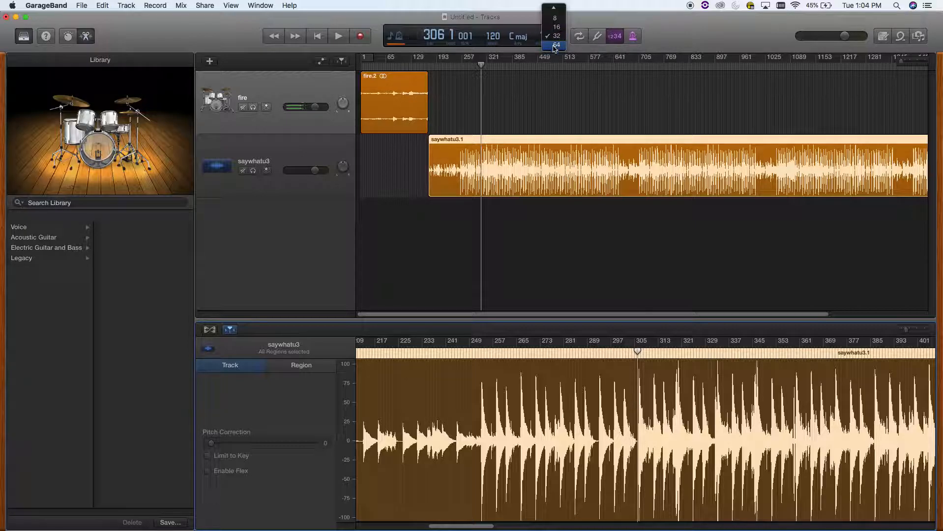
left_click(555, 45)
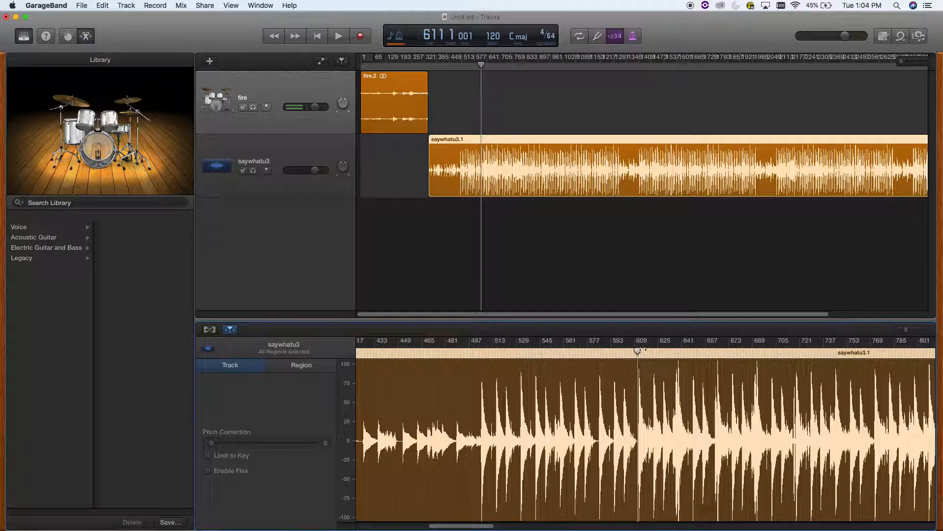
left_click_drag(638, 351, 637, 350)
left_click(101, 5)
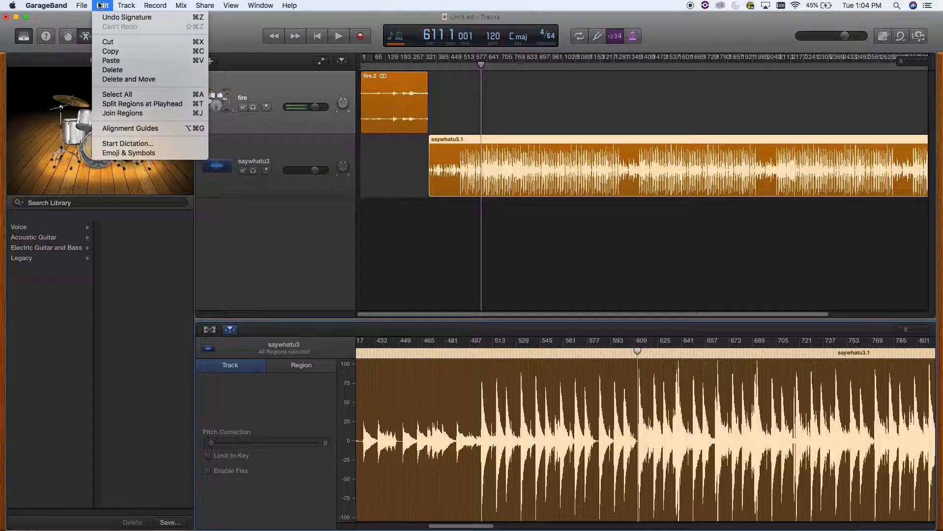
left_click(142, 104)
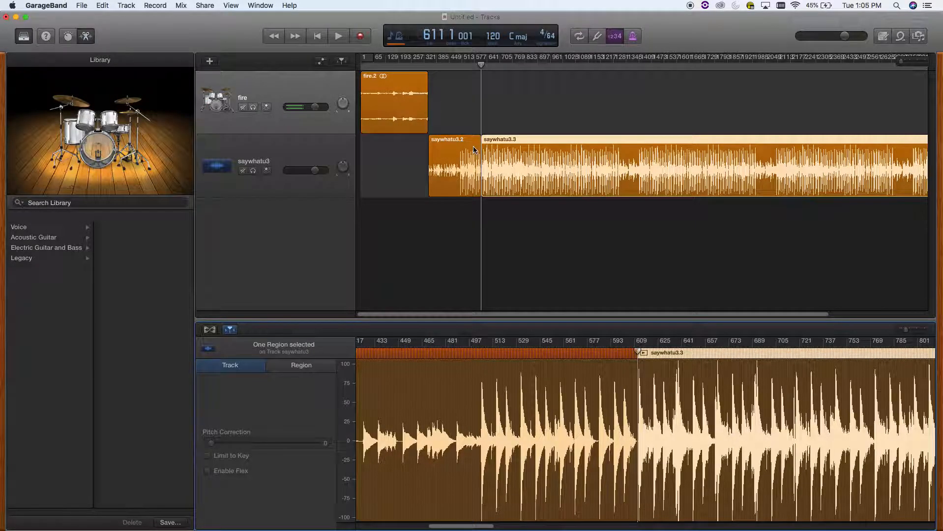
Step: Delete the short saywhatu3 piece before the split and move the remaining region back close to the end of the fire region
left_click(532, 149)
left_click(532, 149)
left_click(458, 151)
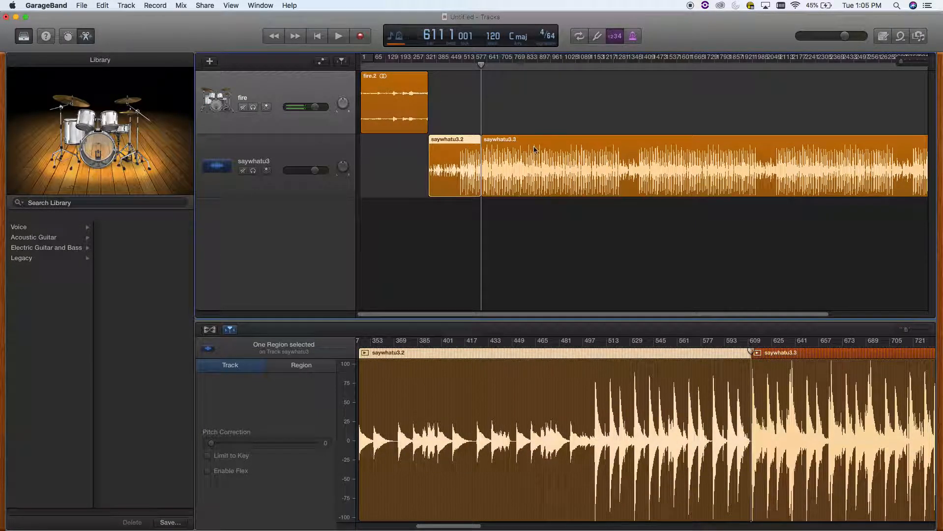
left_click(536, 149)
left_click(457, 148)
key("Delete")
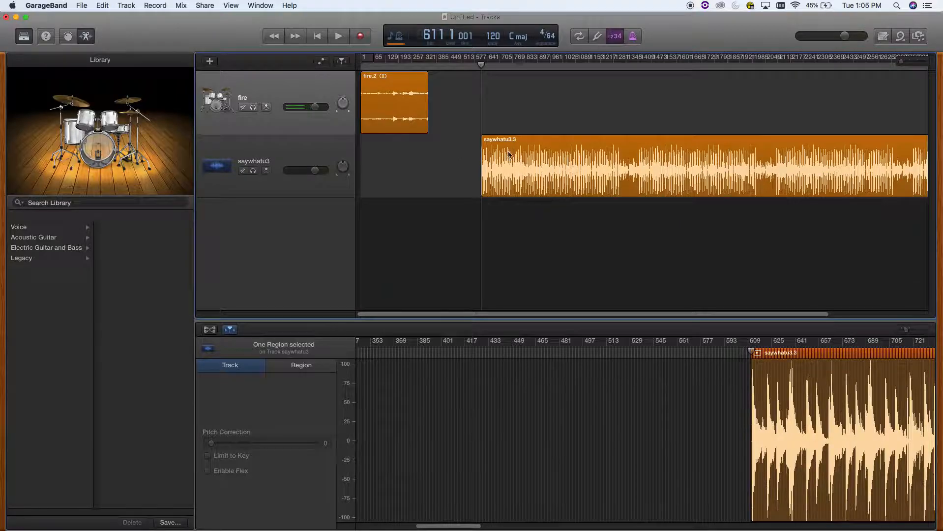
mouse_move(537, 145)
left_mouse_down()
mouse_move(495, 143)
mouse_move(531, 146)
left_mouse_up()
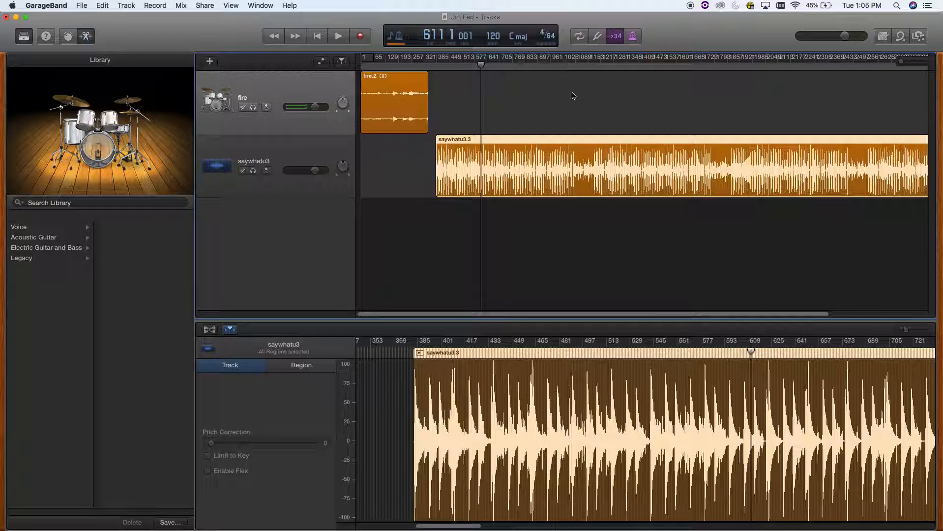
Step: Play short passages of the saywhatu3 region from bar 1061 and from about bar 956, stopping at bar 1022
left_click(571, 63)
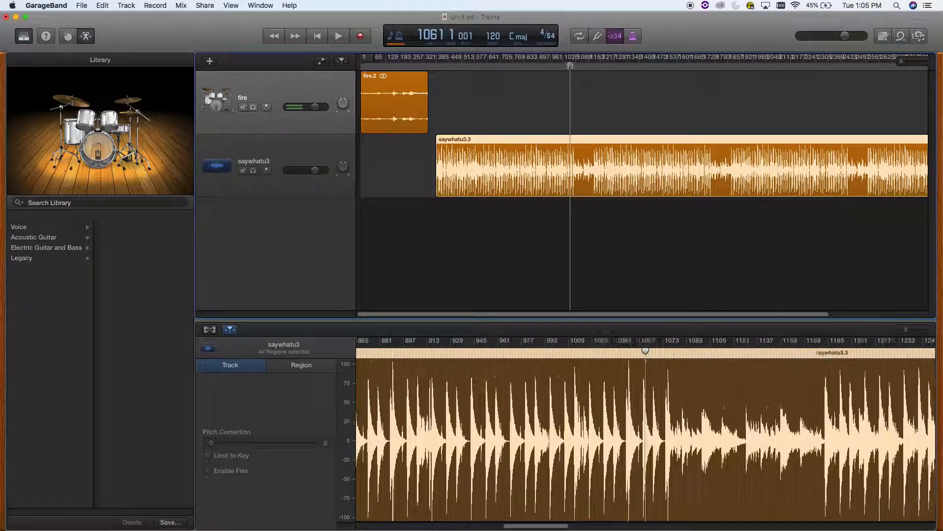
key("space")
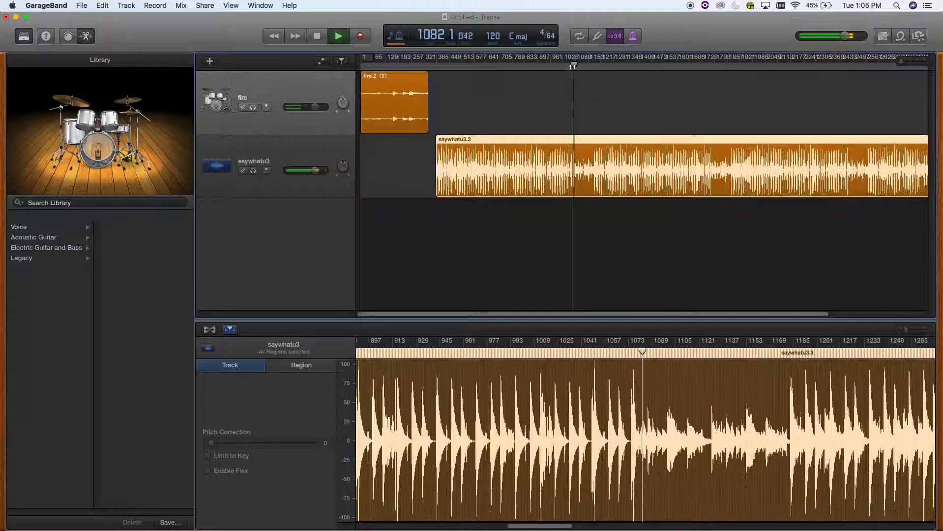
key("space")
left_click(549, 64)
key("space")
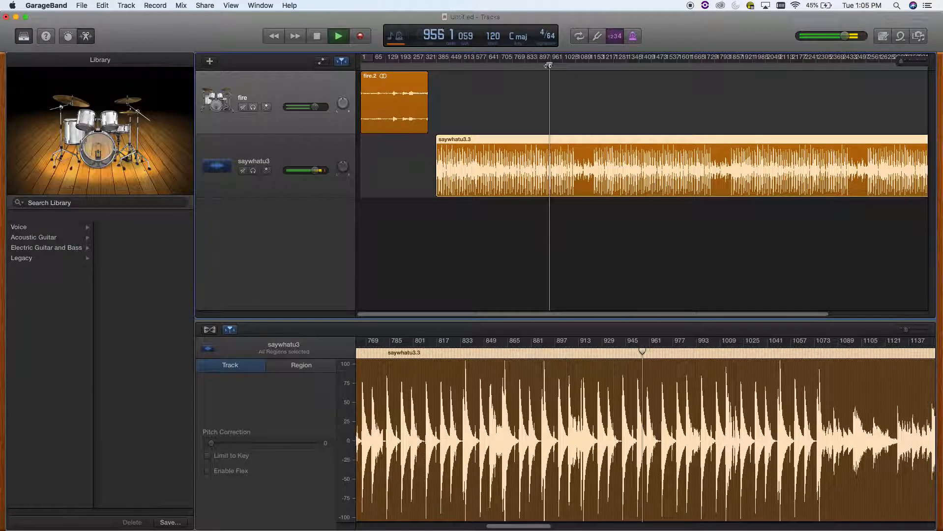
key("space")
key("space")
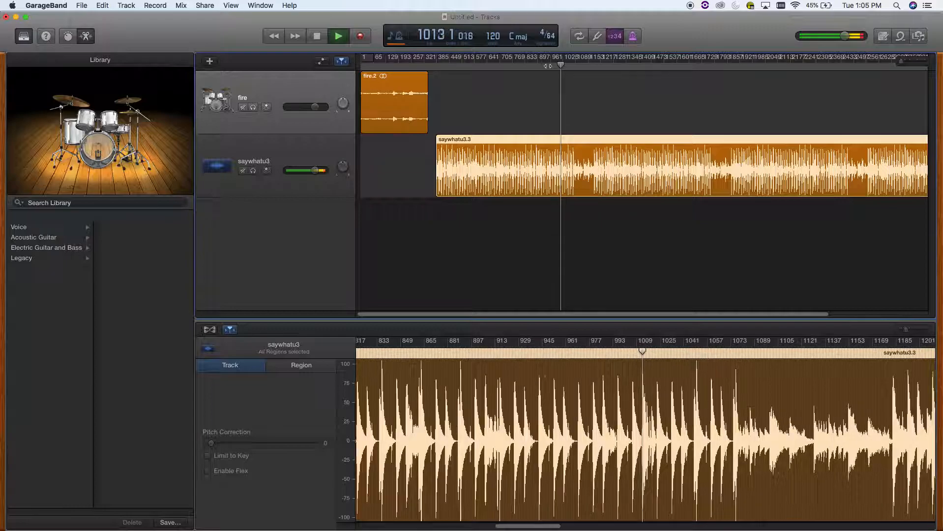
key("space")
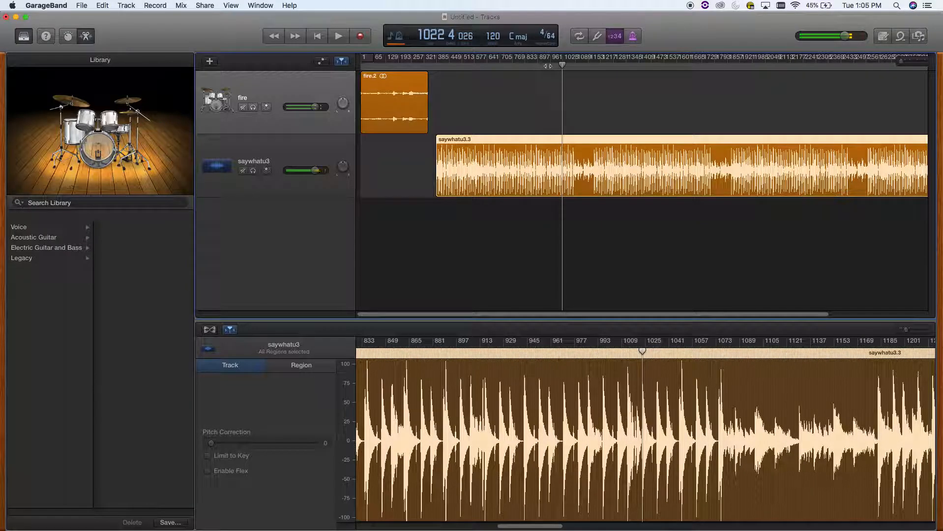
Step: Split the saywhatu3 region exactly at bar 1022, beat 1, and delete the part after the split
left_click(642, 351)
left_click_drag(642, 351, 640, 351)
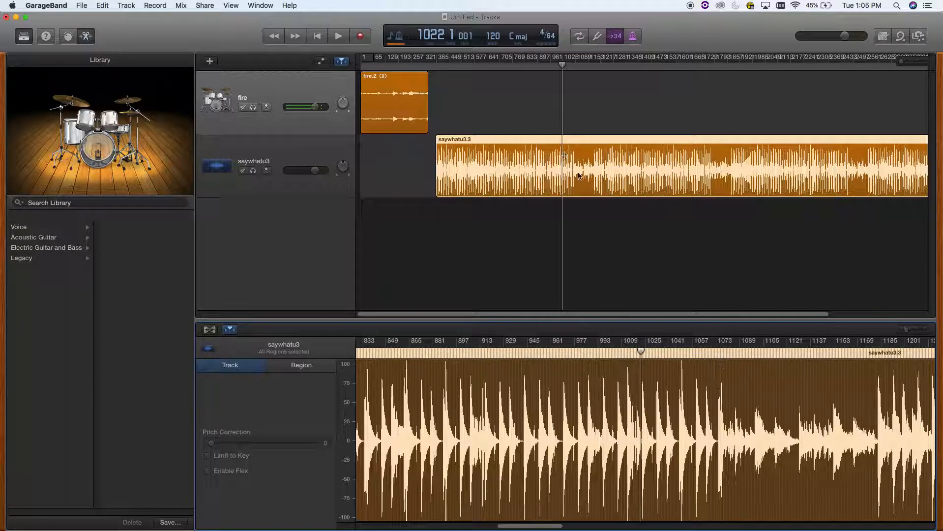
left_click(102, 6)
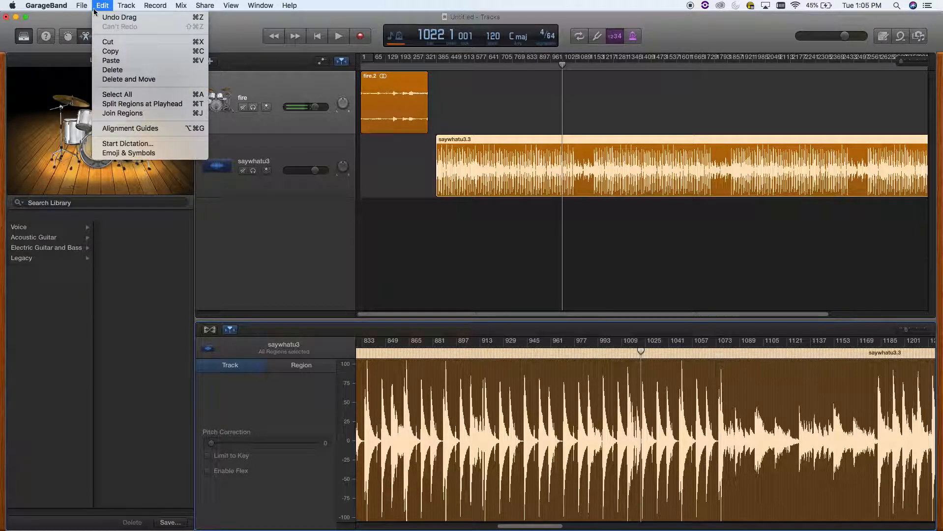
left_click(113, 105)
left_click(579, 149)
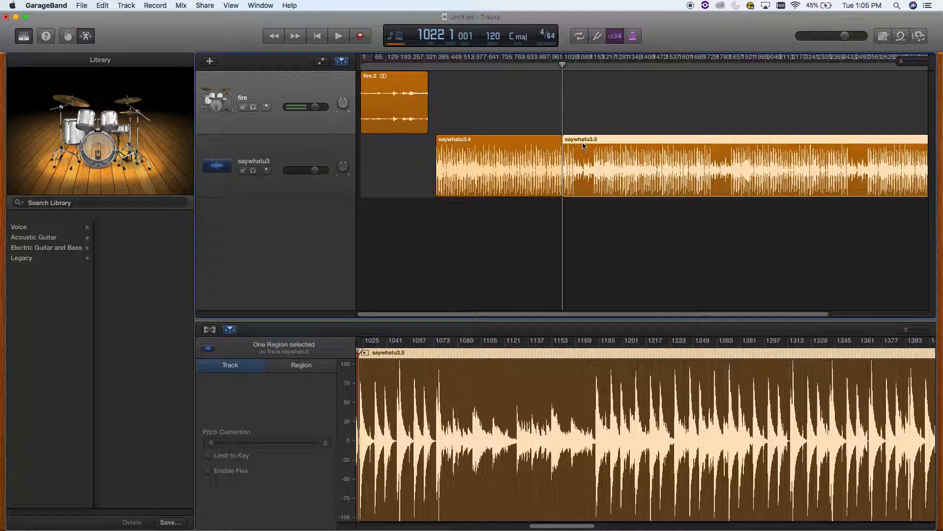
key("Delete")
Step: Move the trimmed saywhatu3 region so it starts right after the fire region ends
left_click_drag(497, 148, 488, 148)
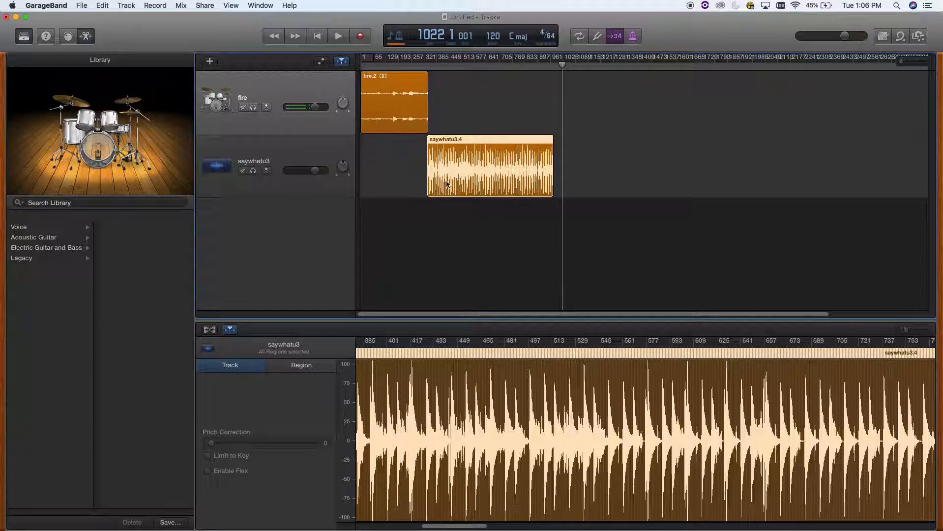
left_click_drag(462, 140, 465, 138)
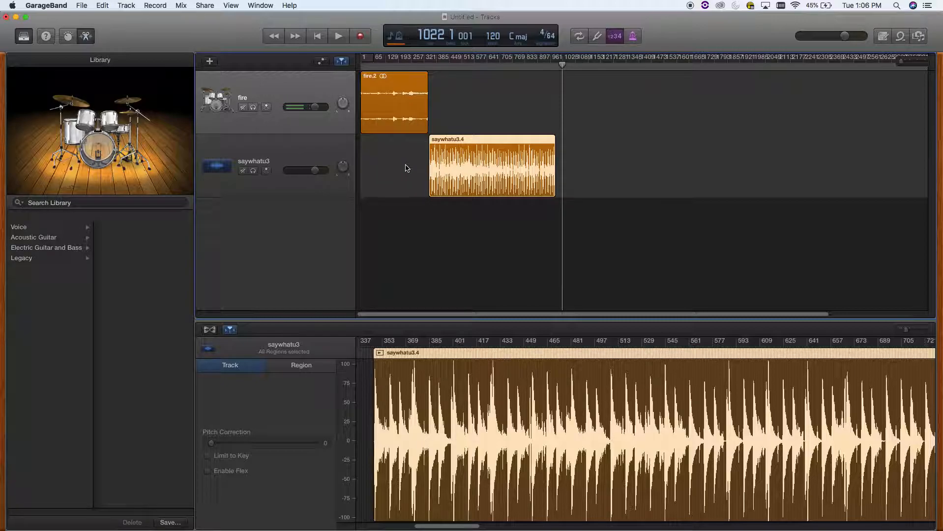
left_click(465, 143)
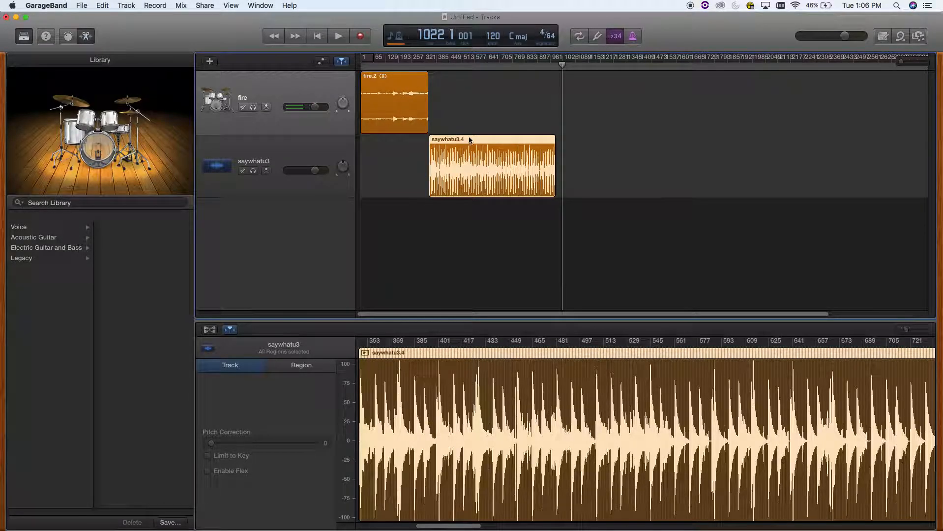
Step: Import Because Of You.L.wav from the desktop onto a new track and move its region to start right after the saywhatu3 region
left_click_drag(702, 24, 626, 12)
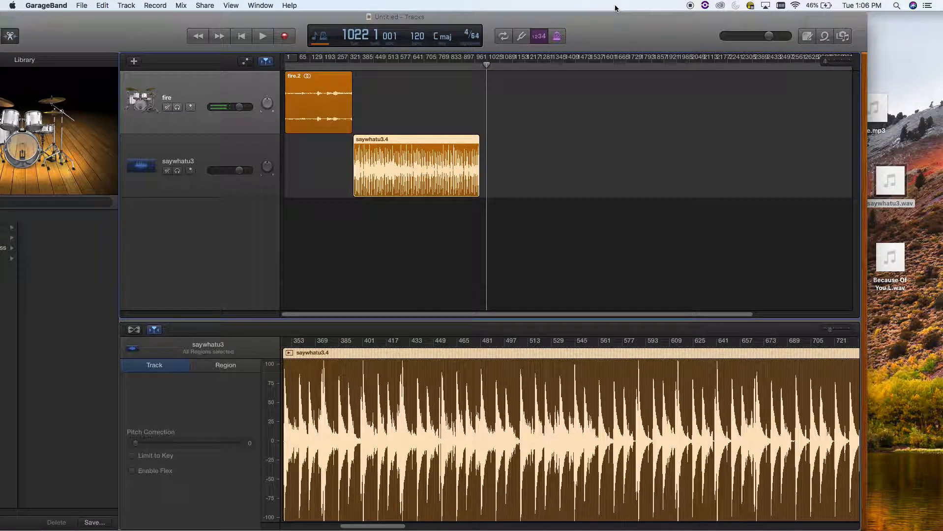
left_click_drag(897, 264, 481, 242)
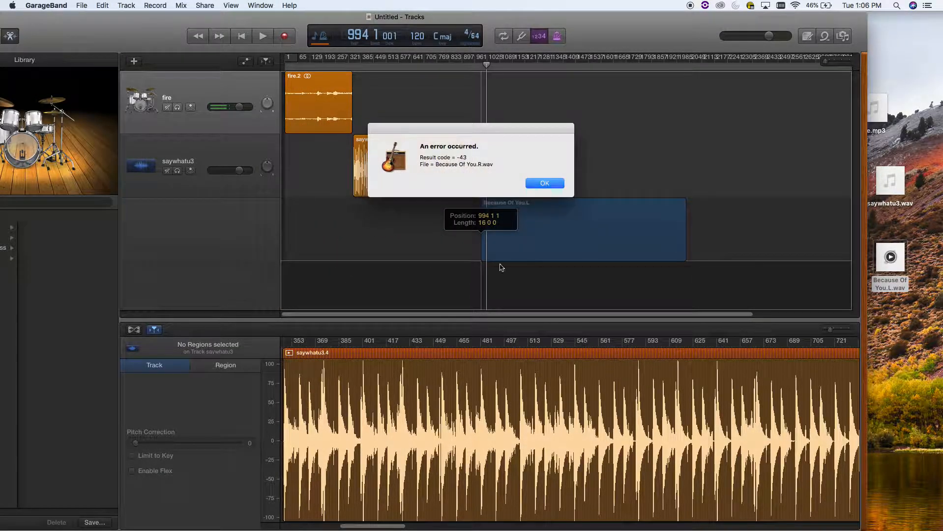
left_click(561, 187)
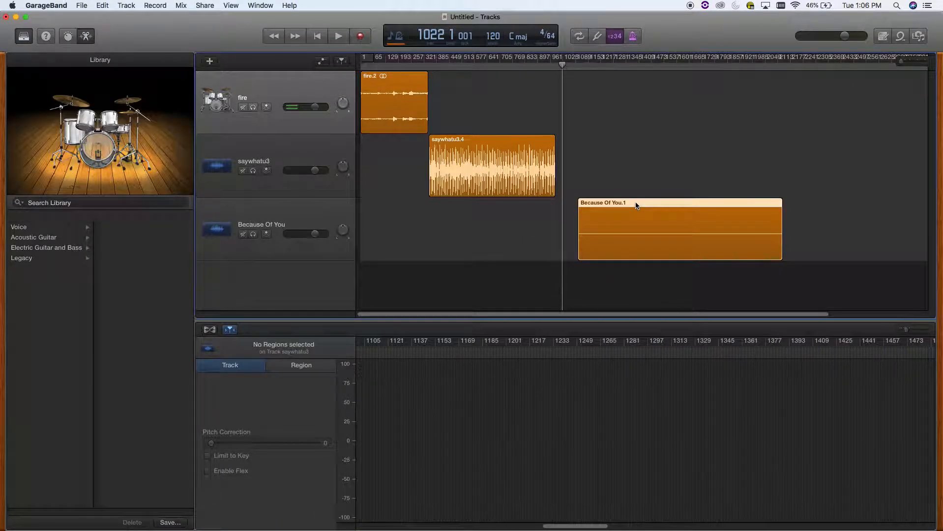
left_click_drag(634, 205, 605, 202)
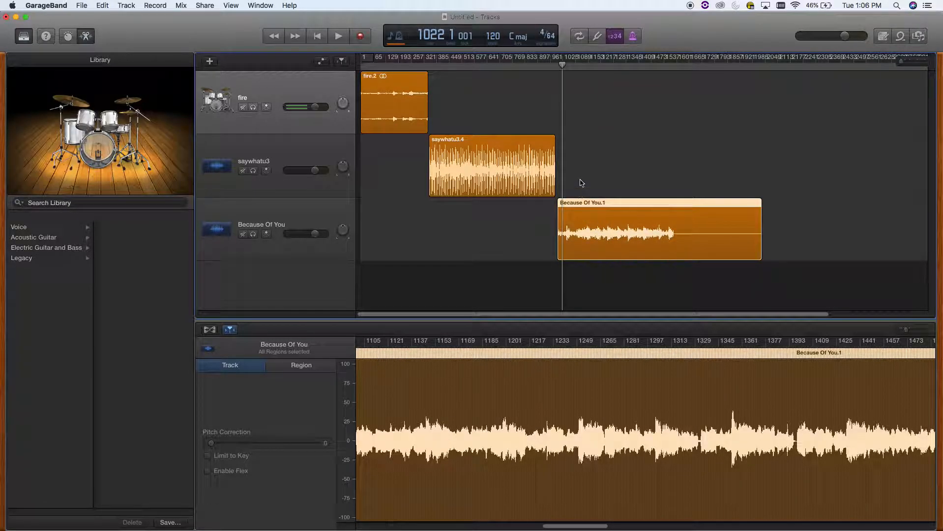
Step: Play short passages near the start of the Because Of You region, stopping at bar 1098 where the louder part begins
left_click(564, 63)
key("space")
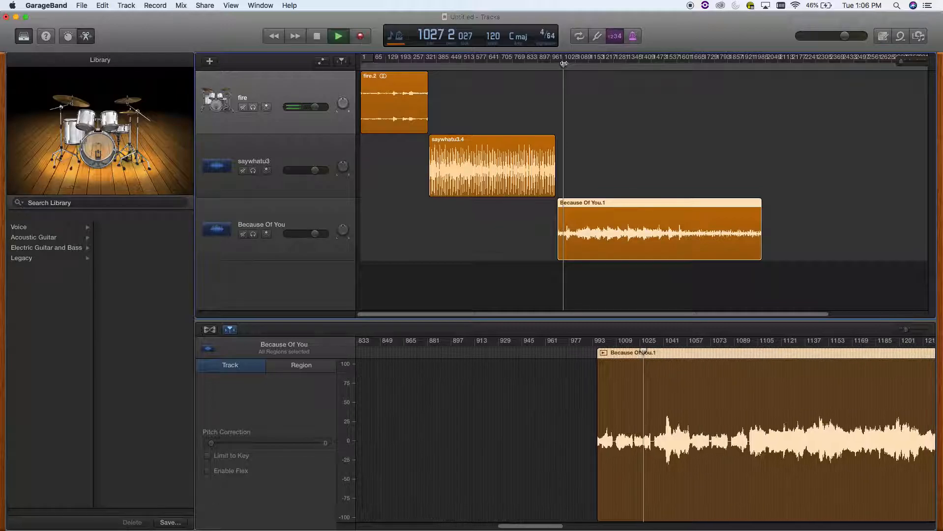
key("space")
left_click_drag(564, 64, 573, 63)
key("space")
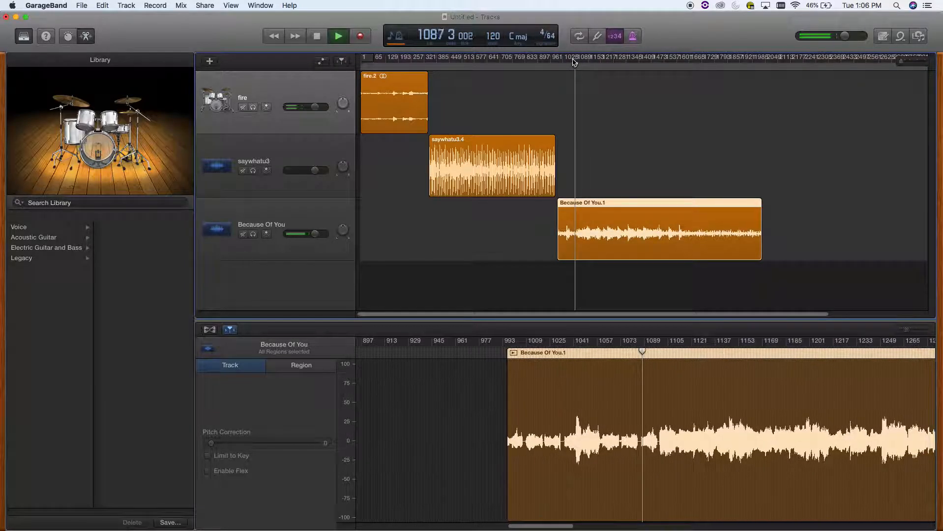
key("space")
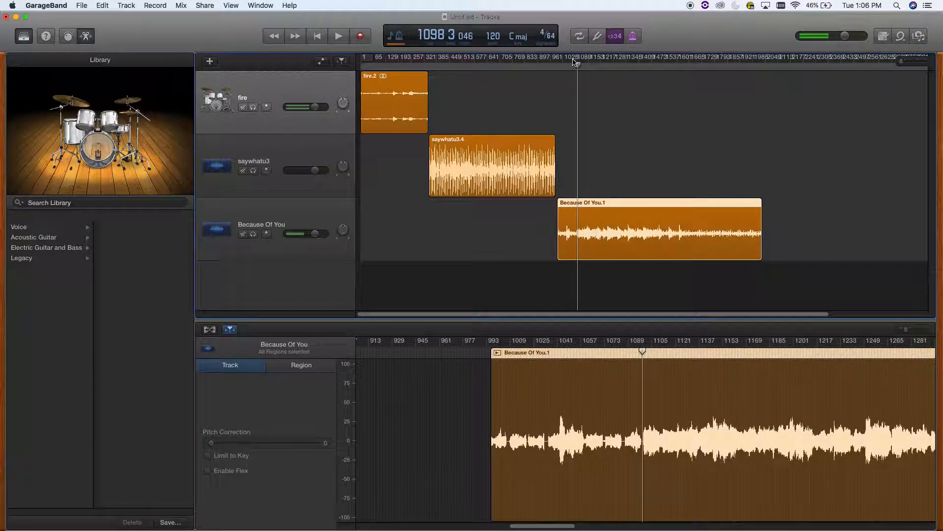
Step: Move the playhead back to bar 1091 and turn off the cycle range
key("Left")
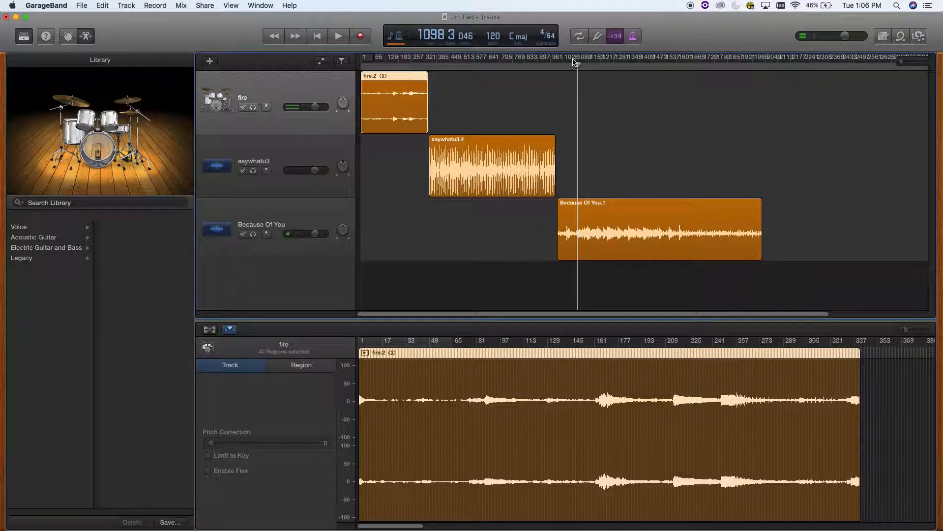
key("Left")
key("Down")
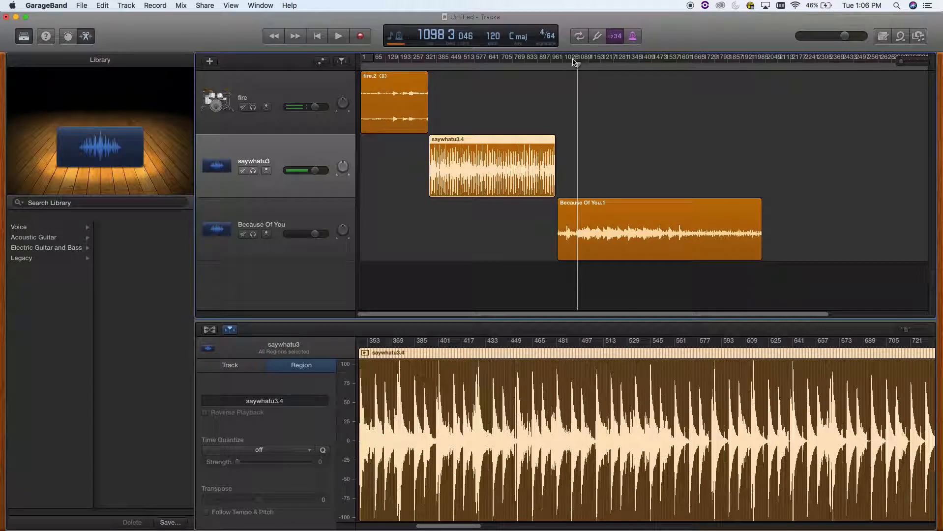
left_click(577, 65)
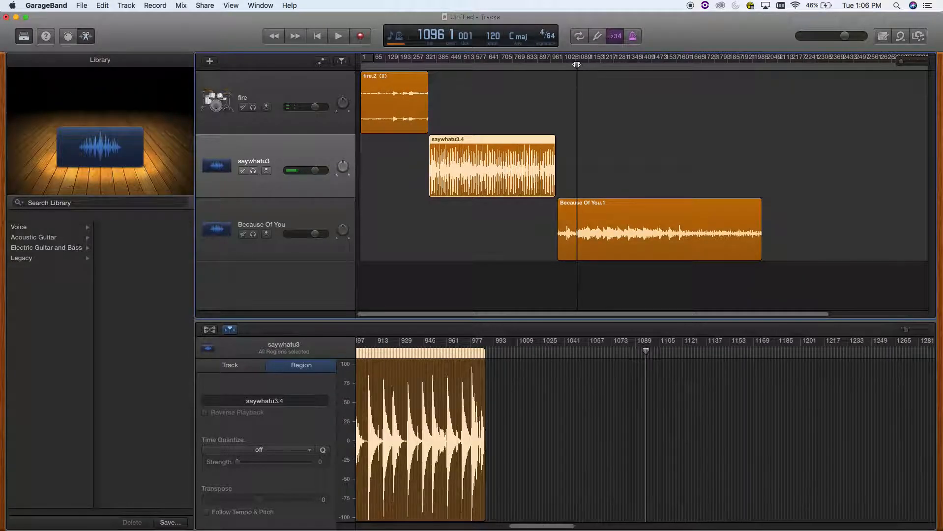
left_click_drag(577, 64, 576, 64)
left_click_drag(413, 342, 511, 358)
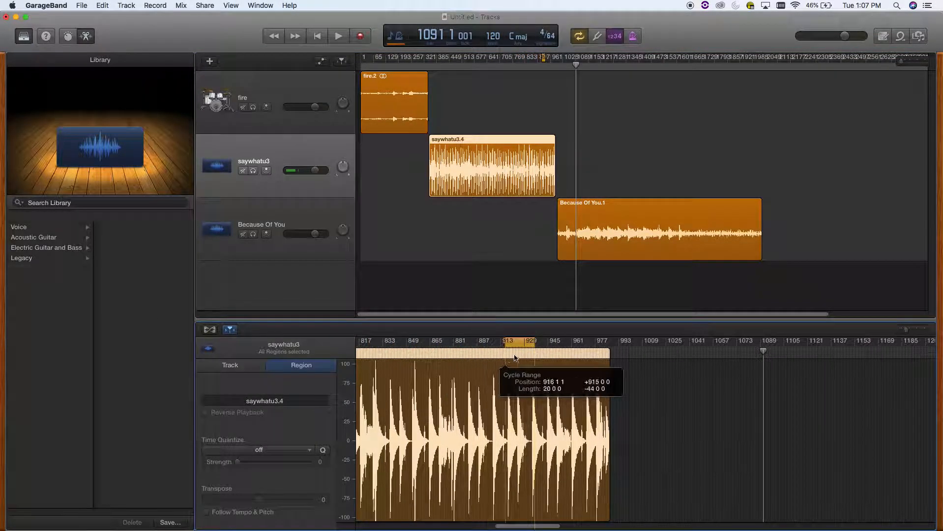
left_click(578, 36)
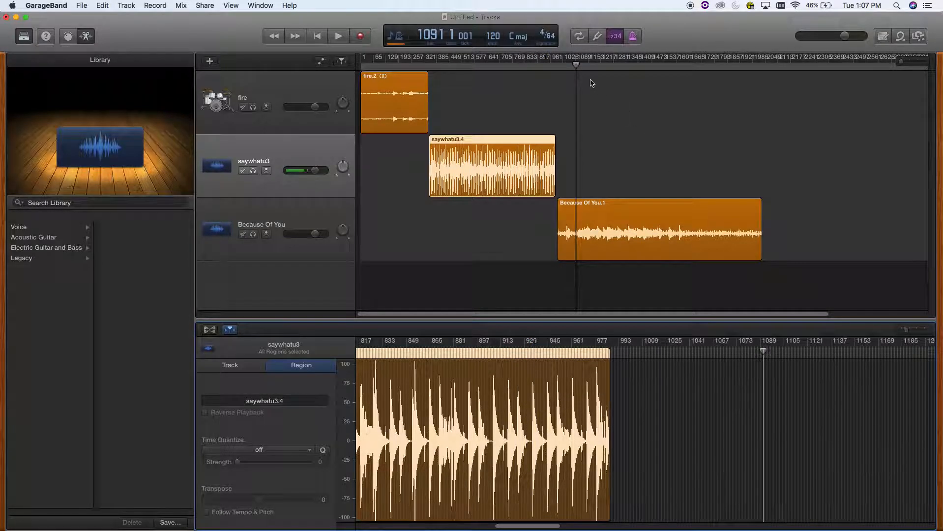
Step: Play the Because Of You region around bar 1094 and set the playhead to bar 1096, just before the louder part
left_click_drag(576, 64, 577, 64)
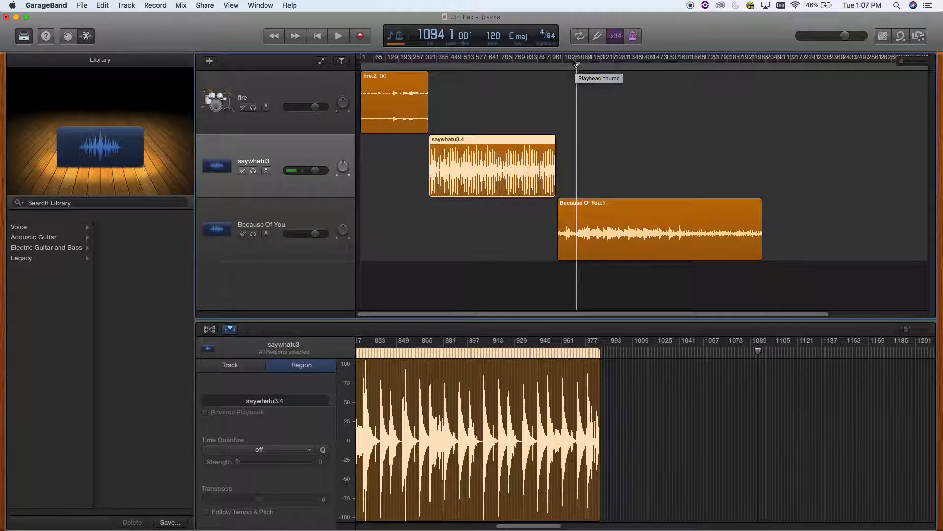
key("space")
left_click_drag(577, 64, 573, 64)
key("space")
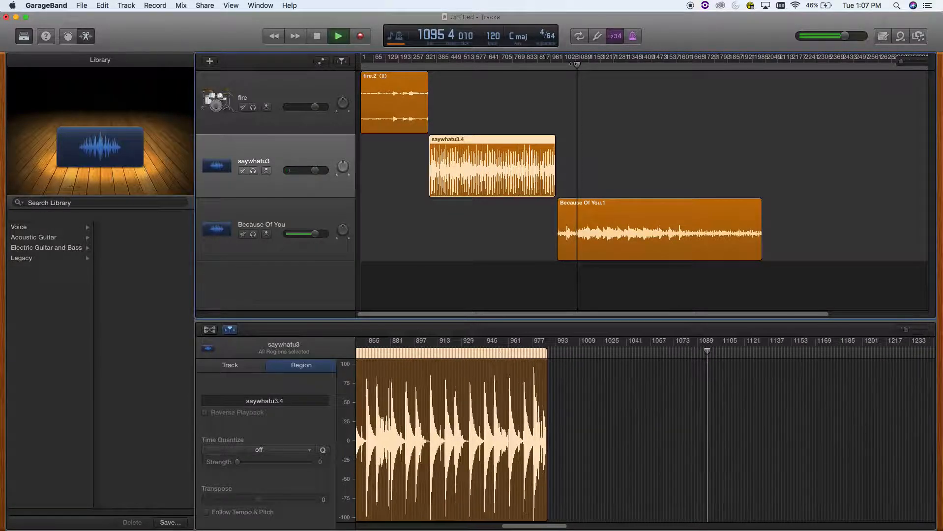
key("space")
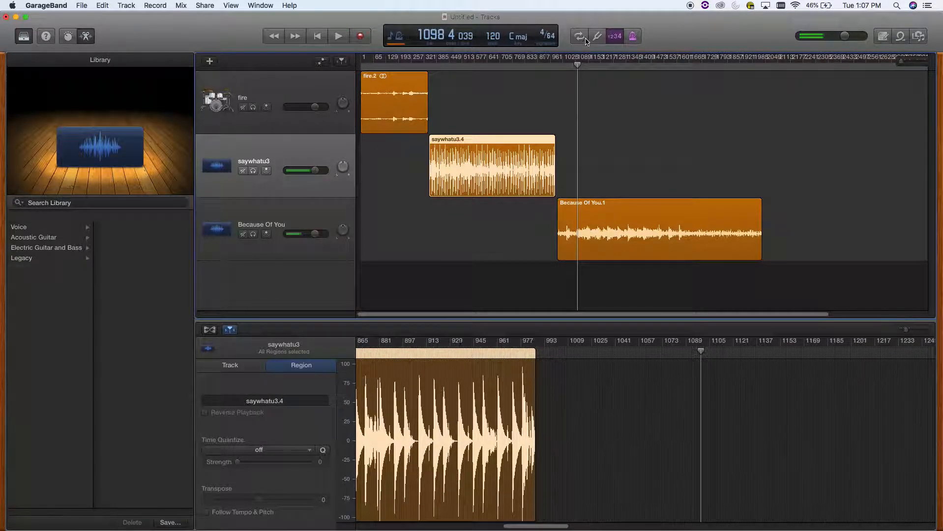
left_click(577, 64)
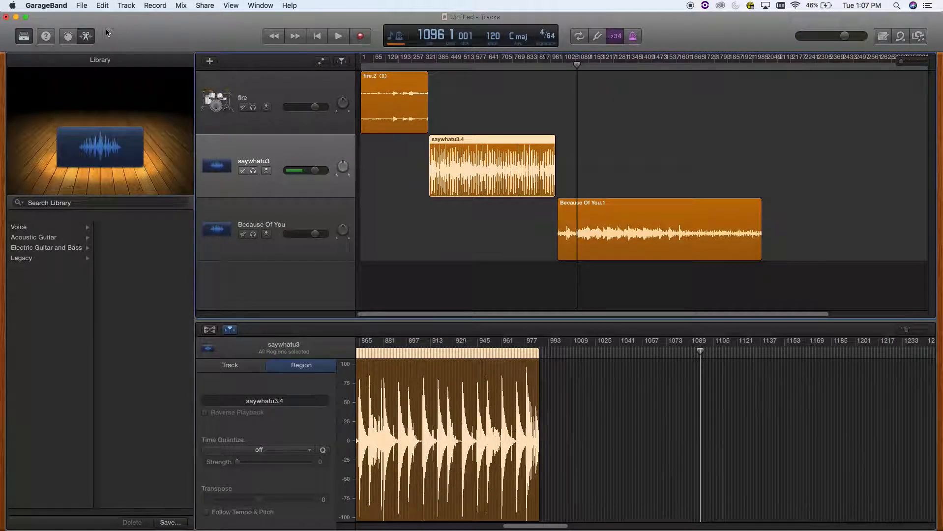
Step: Try to split the audio at bar 1098, just before the louder part of the Because Of You region
left_click_drag(903, 65, 909, 65)
scroll(770, 154, "right", 5)
scroll(769, 155, "right", 10)
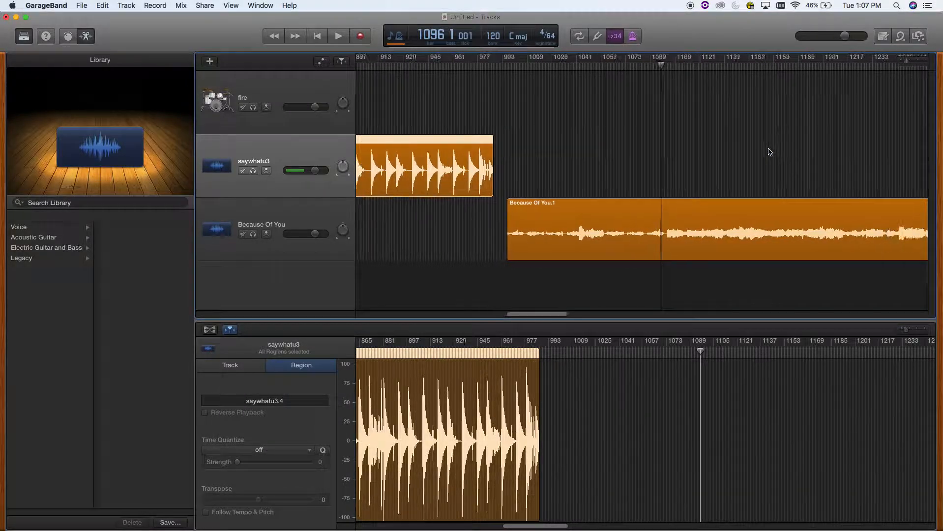
scroll(769, 152, "right", 3)
left_click_drag(906, 64, 909, 64)
scroll(816, 114, "right", 4)
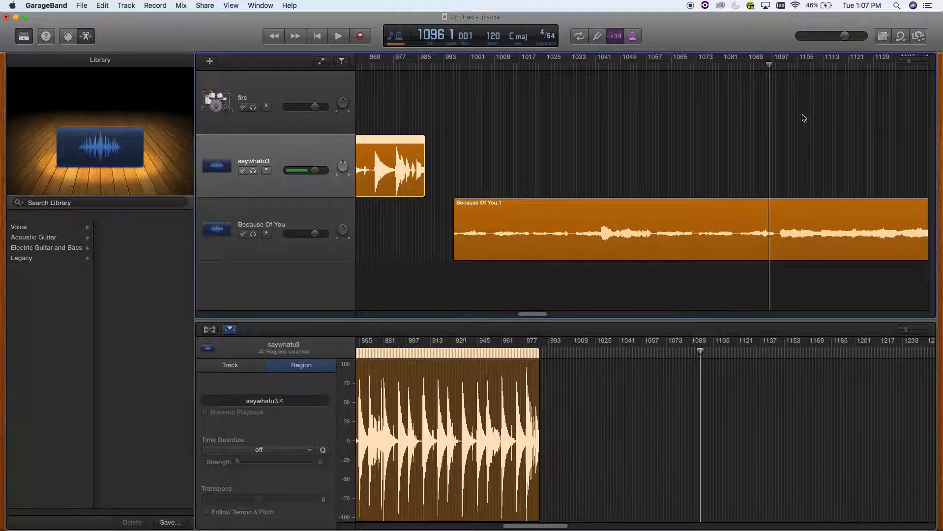
left_click_drag(731, 66, 736, 63)
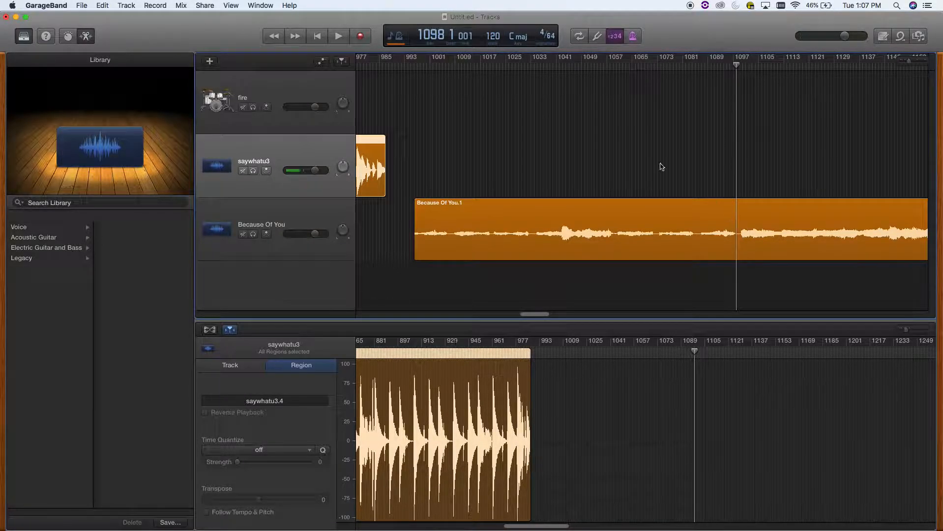
left_click(103, 6)
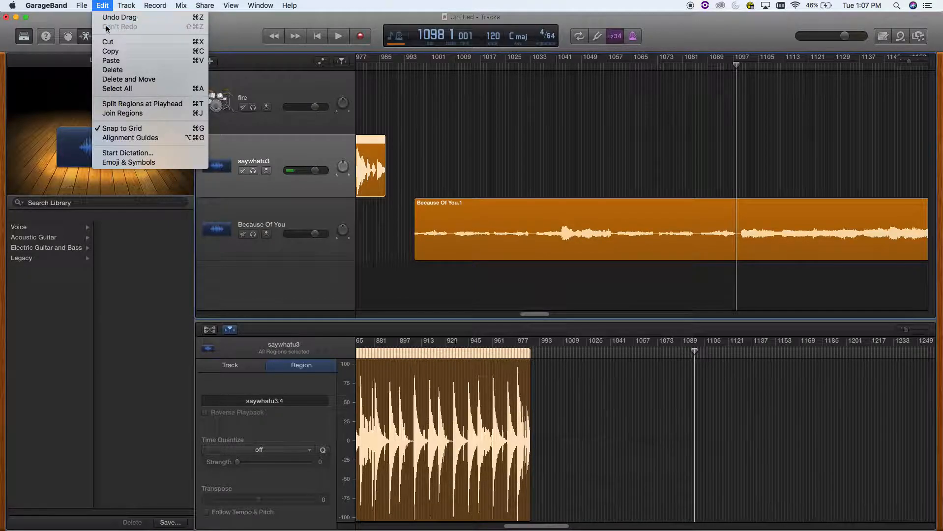
left_click(126, 109)
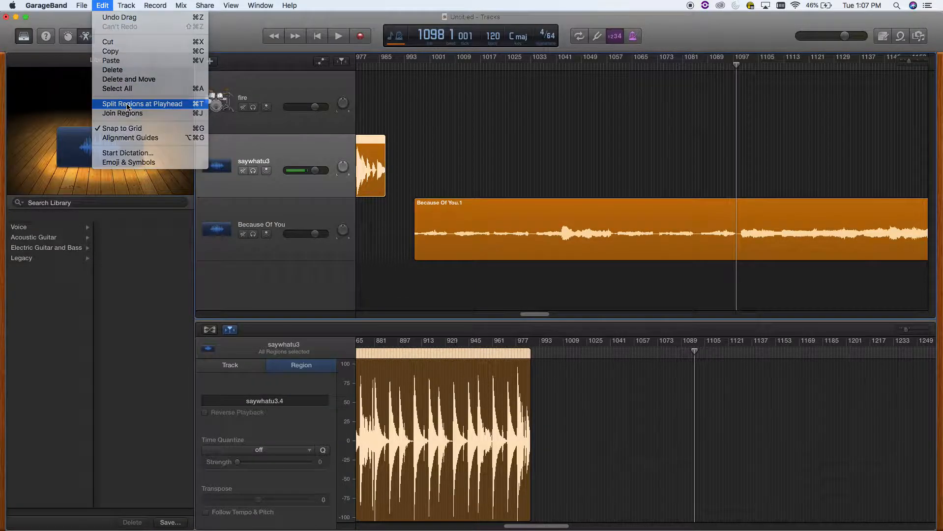
Step: Set the playhead to bar 1099, select the Because Of You region and split it at the playhead
scroll(649, 221, "right", 5)
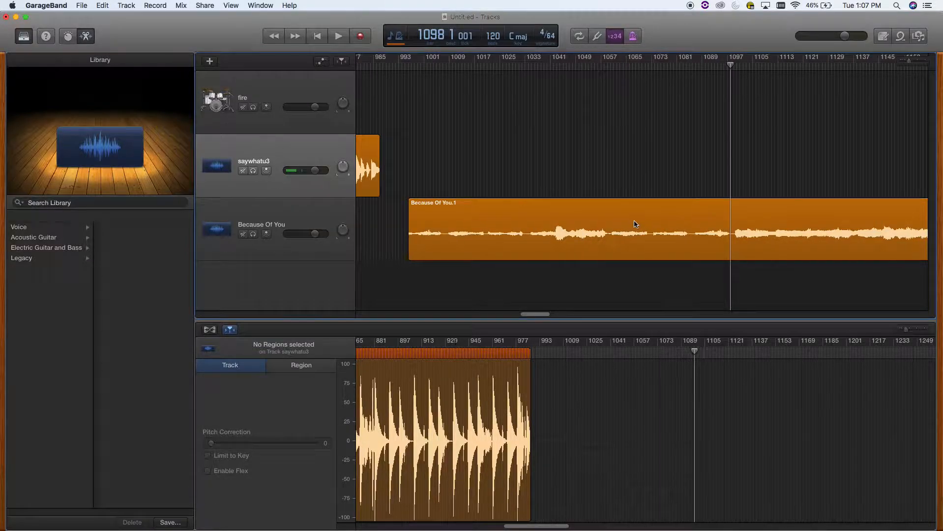
left_click_drag(686, 67, 681, 67)
left_click(622, 215)
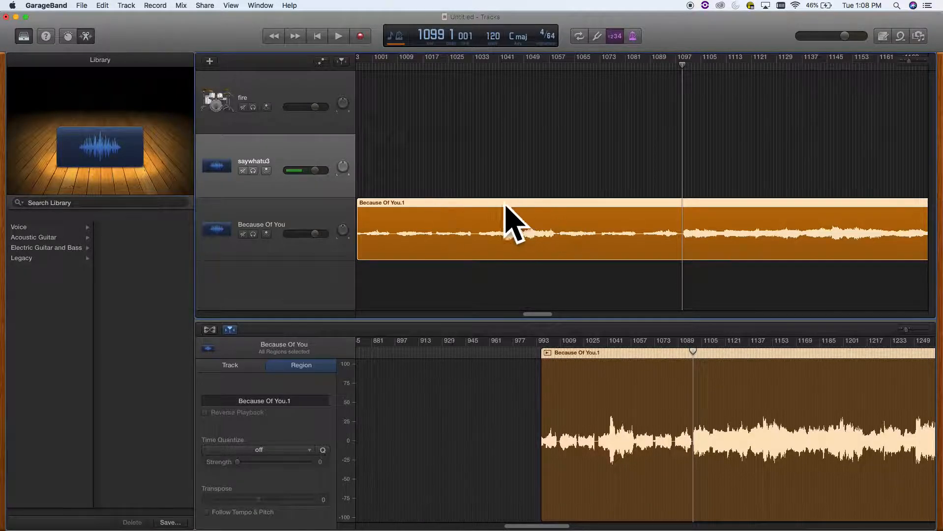
left_click(103, 6)
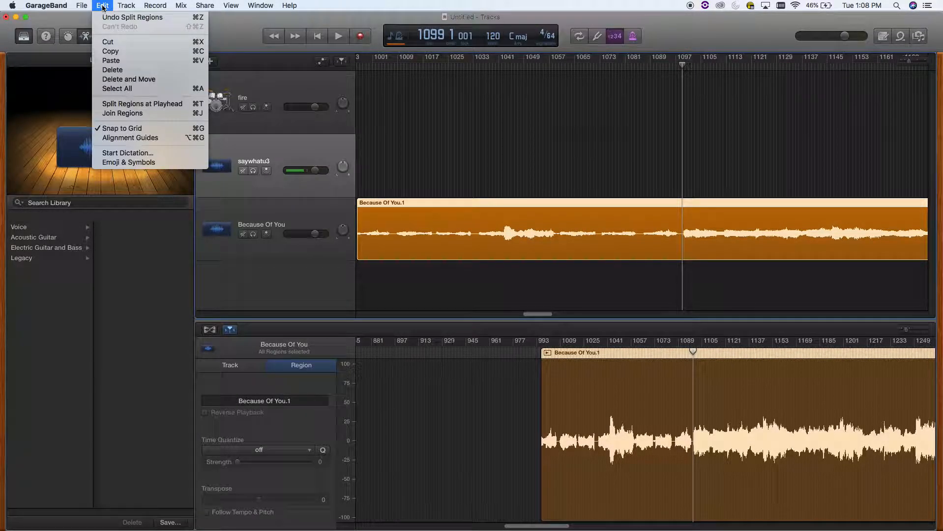
left_click(125, 108)
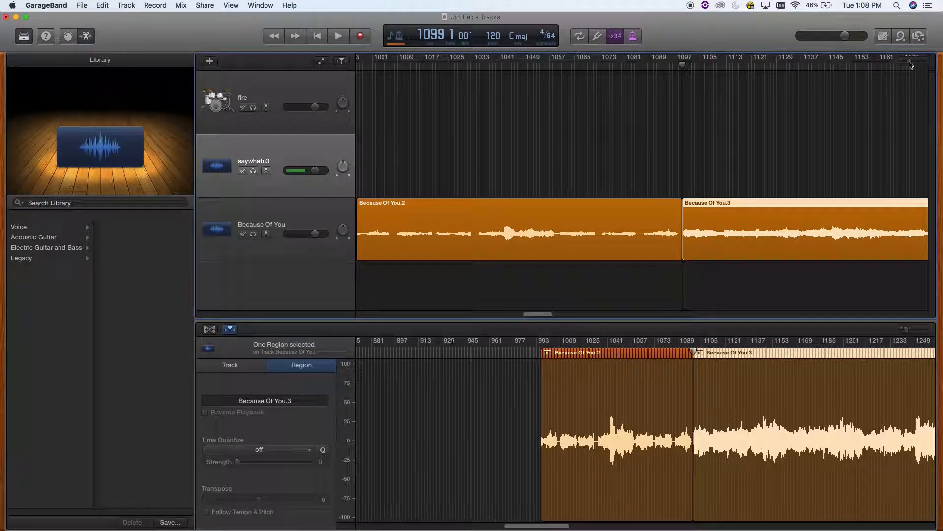
Step: Delete the louder part of Because Of You that follows the split at bar 1099
left_click_drag(909, 64, 904, 64)
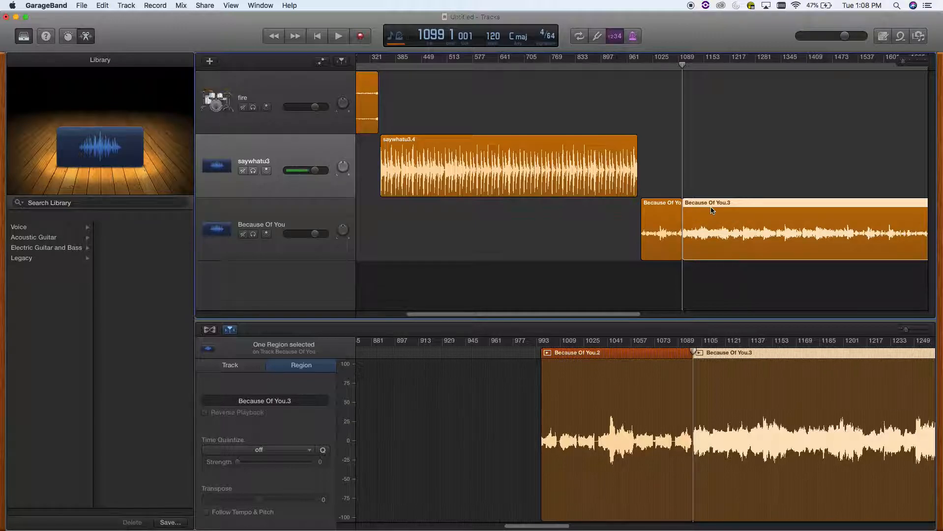
key("Delete")
scroll(667, 151, "right", 5)
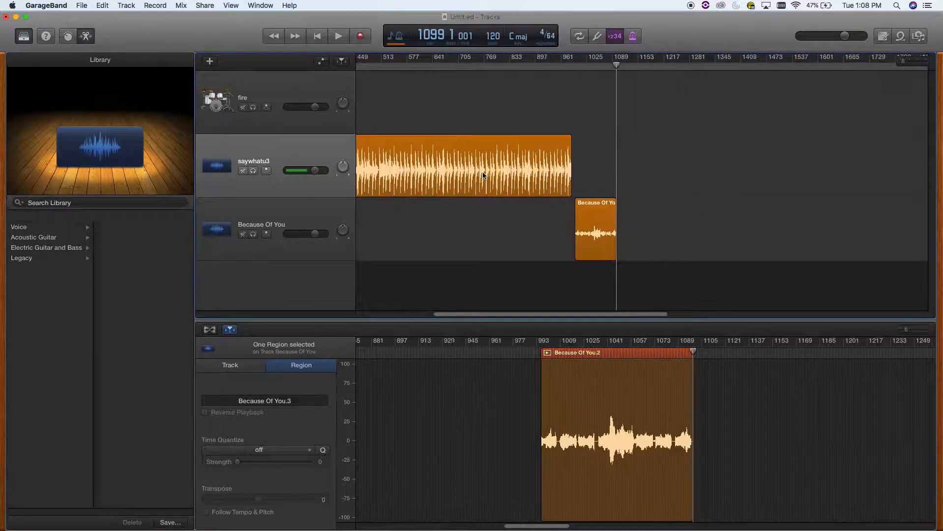
Step: Move the saywhatu3 region to bar 341, directly after fire, and the remaining Because Of You region directly after saywhatu3
scroll(485, 176, "left", 10)
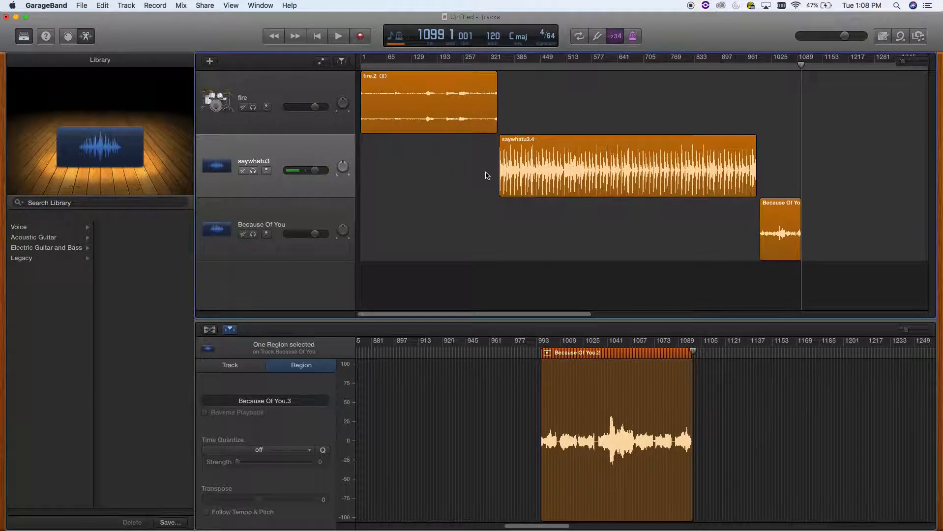
left_click_drag(553, 143, 553, 145)
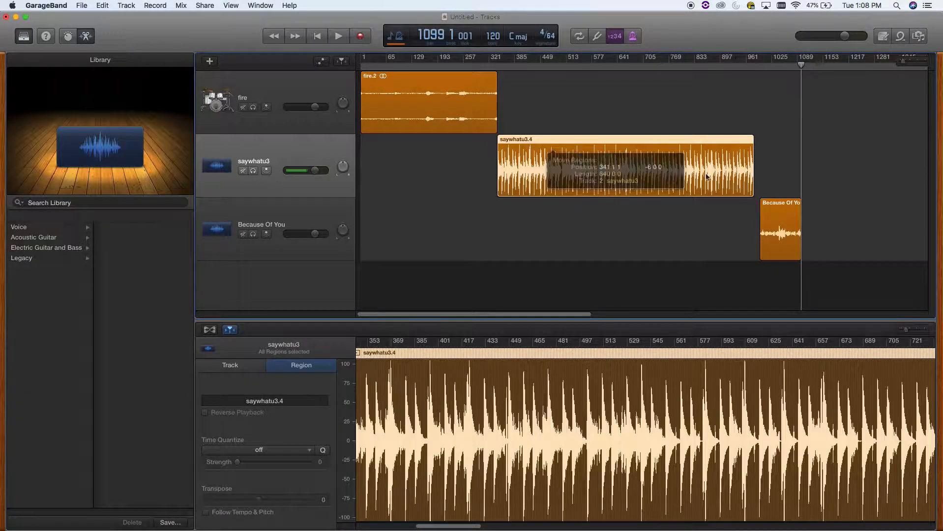
left_click_drag(783, 205, 776, 206)
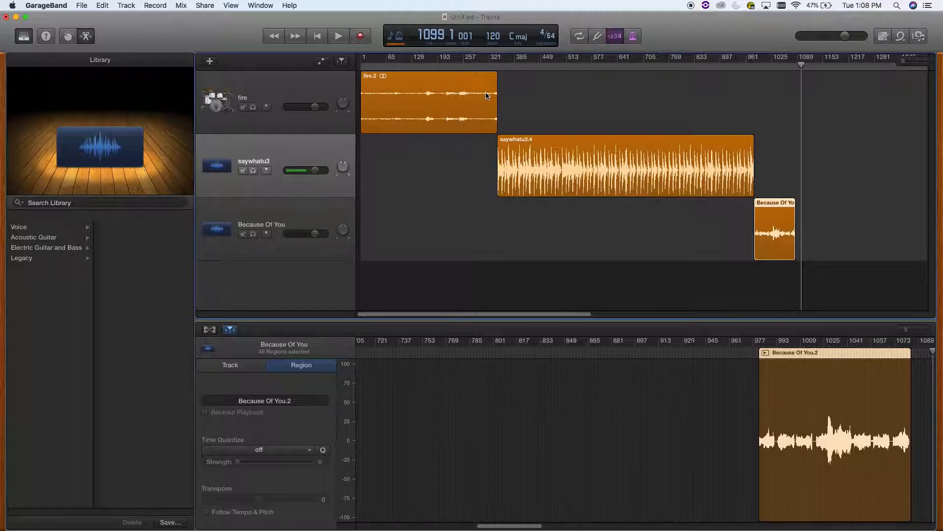
Step: Play the transition from the end of the fire region into the saywhatu3 region twice
left_click(485, 63)
key("space")
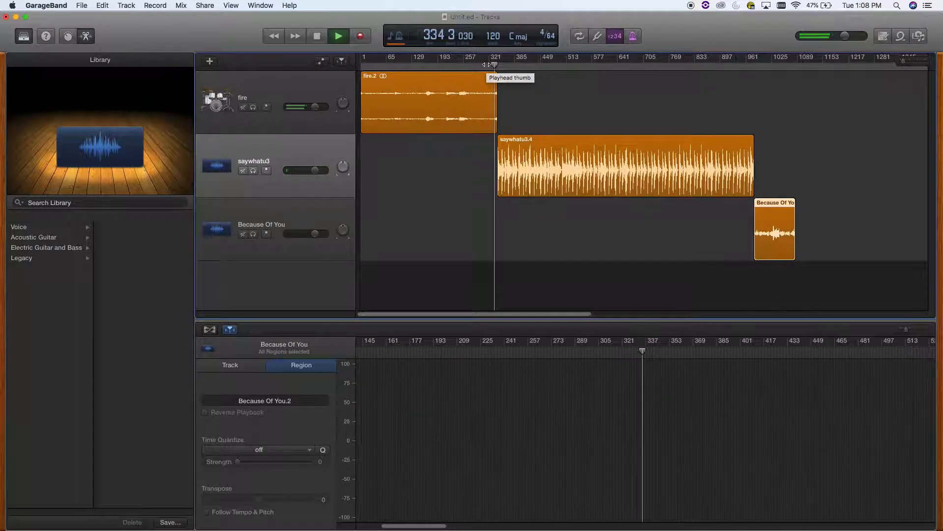
key("space")
left_click(487, 63)
key("space")
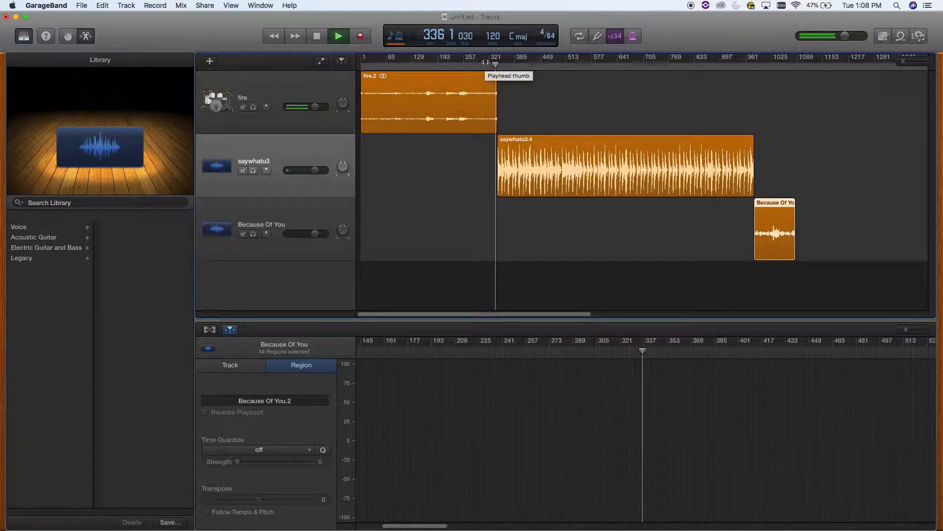
key("space")
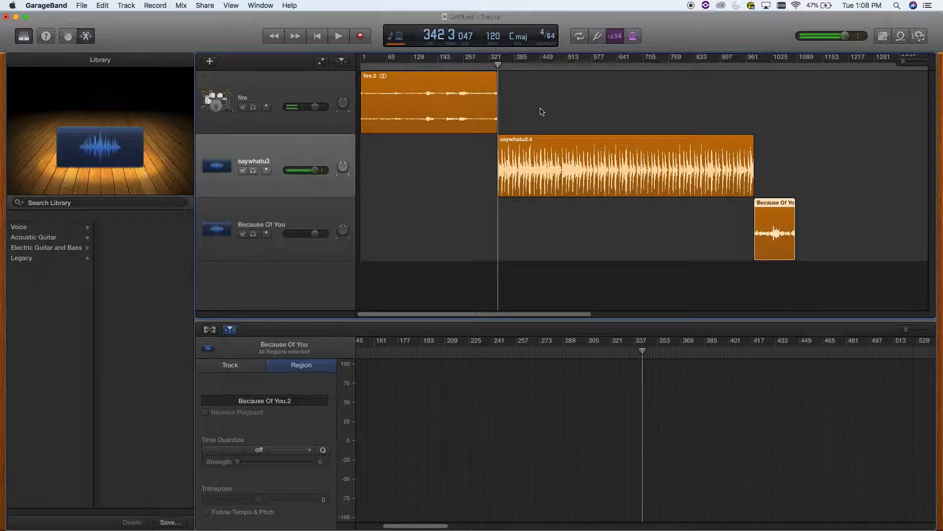
Step: Shift the saywhatu3 region slightly later to leave a short gap after fire, and move Because Of You to start just after it
left_click_drag(506, 143, 508, 143)
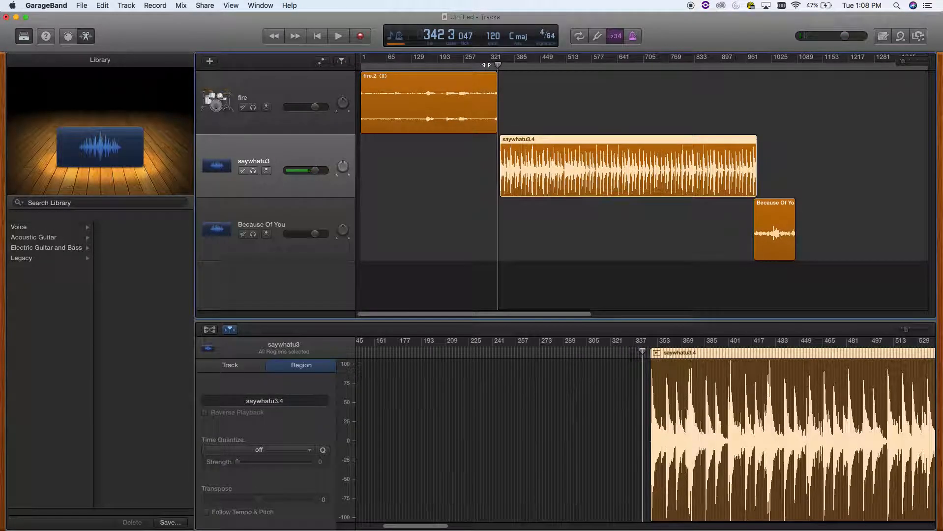
left_click(488, 64)
key("space")
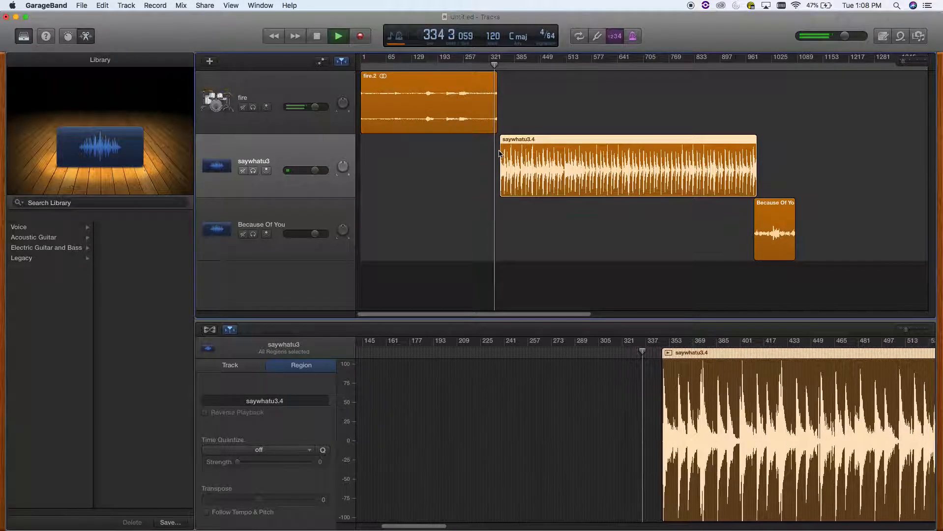
key("space")
left_click(772, 208)
left_click_drag(772, 208, 787, 229)
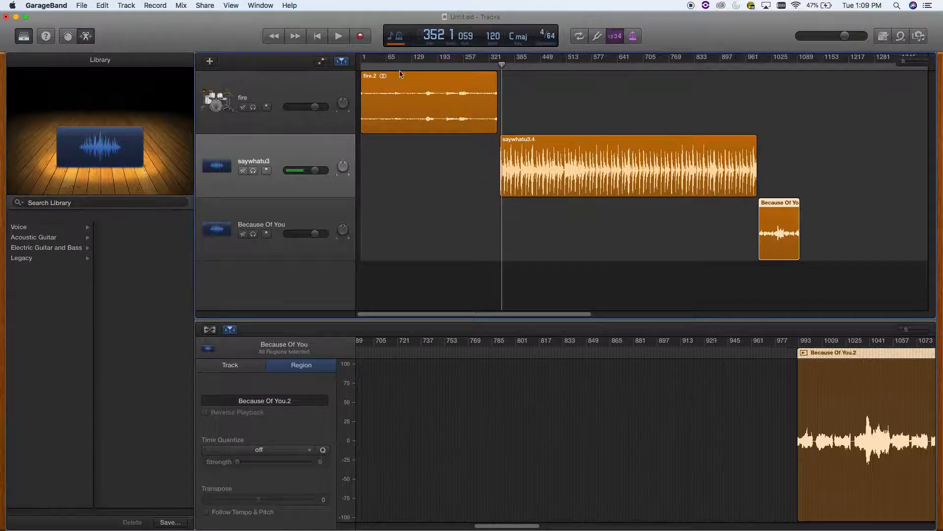
Step: Hide the editor and apply a Fade Out to the end of the project
left_click(86, 37)
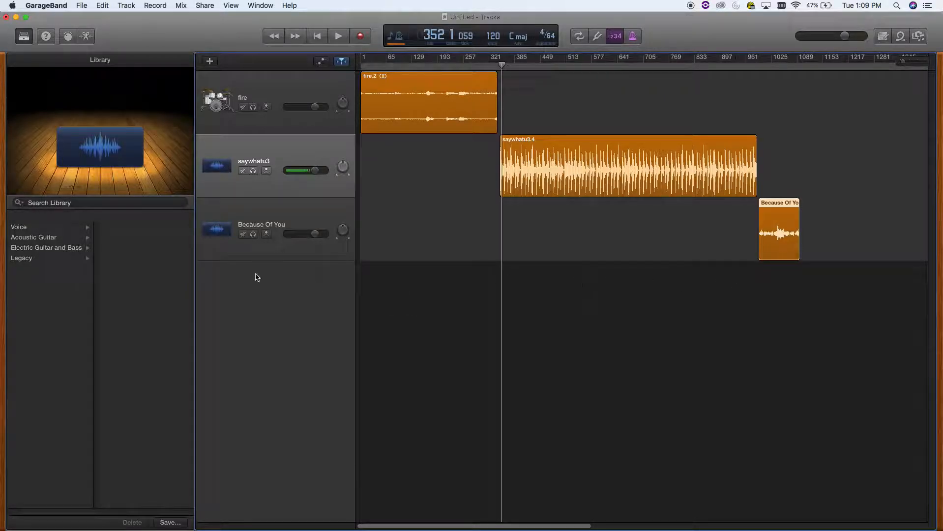
left_click(183, 4)
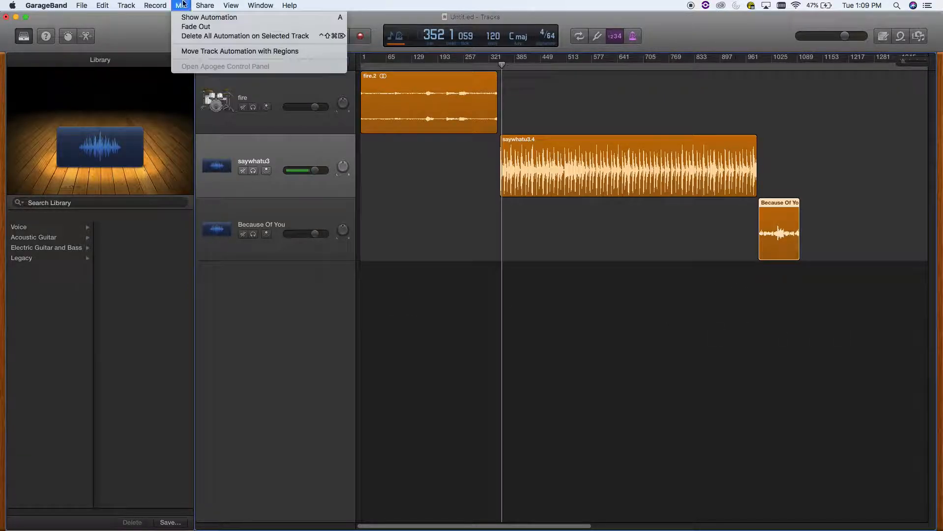
left_click(200, 25)
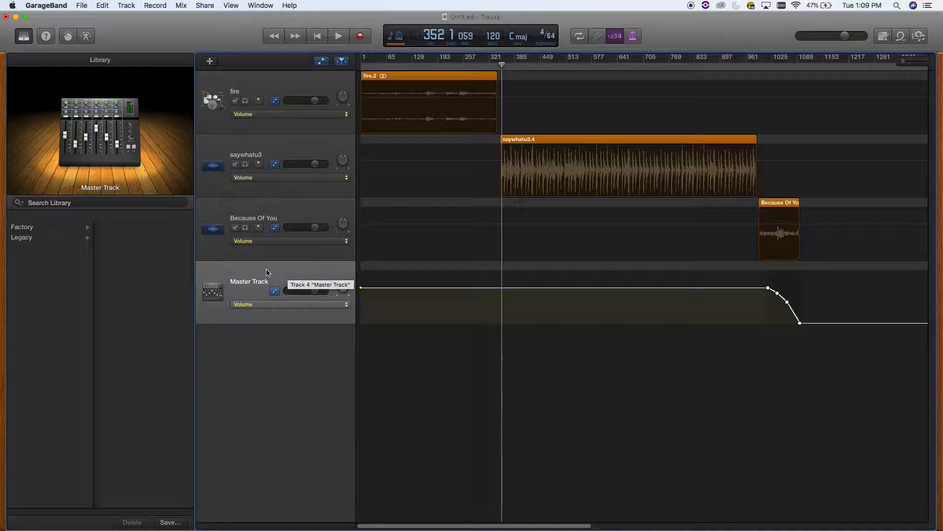
Step: Delete the fade-out points from the Master Track's volume curve, keeping the track itself
key("Delete")
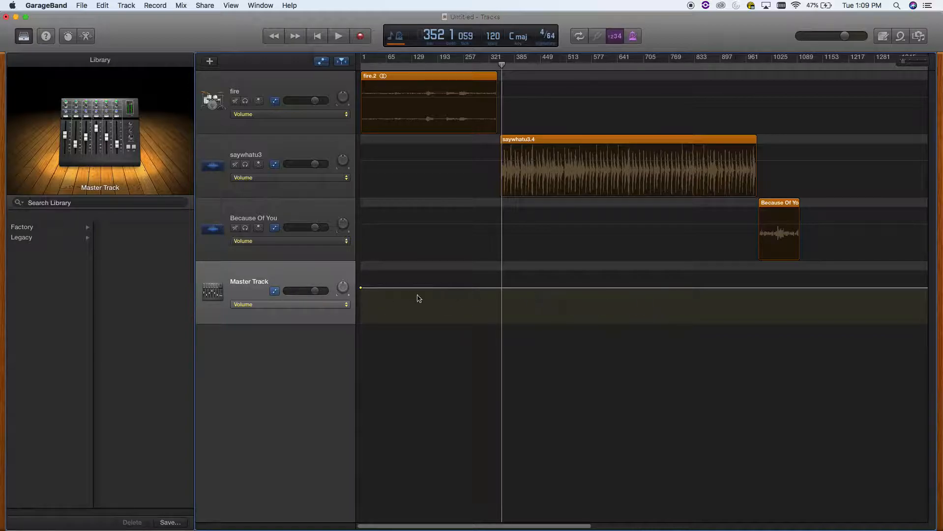
scroll(683, 294, "right", 1)
scroll(681, 295, "left", 1)
Step: Place three volume points on the Master Track: before the end of fire, at the transition, and just after saywhatu3 starts
left_click(471, 288)
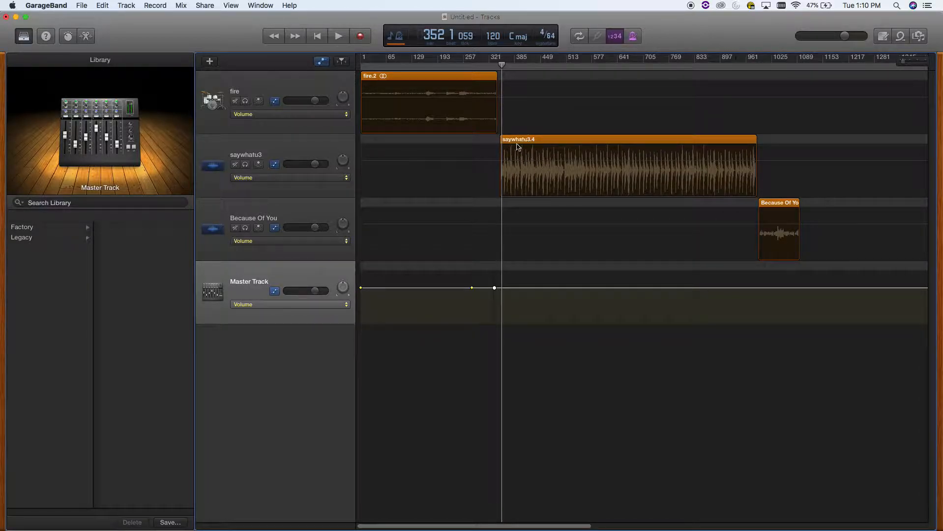
left_click(511, 288)
left_click_drag(494, 288, 513, 287)
left_click(514, 288)
left_click(515, 288)
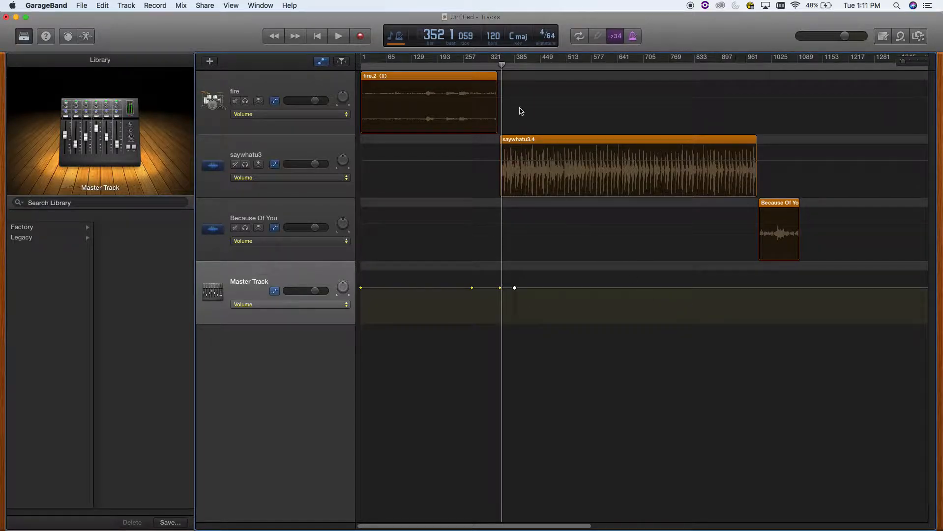
left_click_drag(500, 289, 477, 288)
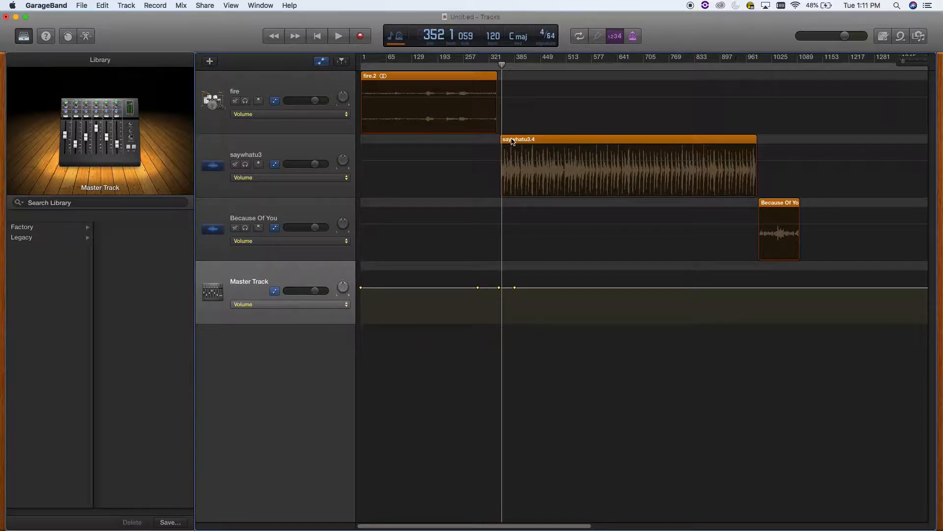
Step: Lower the middle Master Track volume point fully at the end of fire to form a V-shaped dip, and play it from bar 286
left_click_drag(498, 288, 496, 323)
left_click_drag(478, 288, 476, 288)
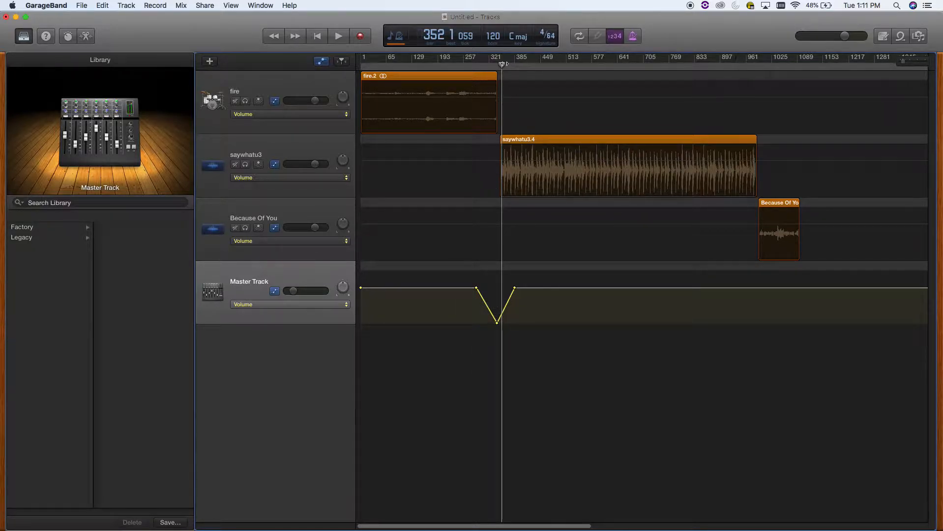
left_click_drag(501, 64, 477, 58)
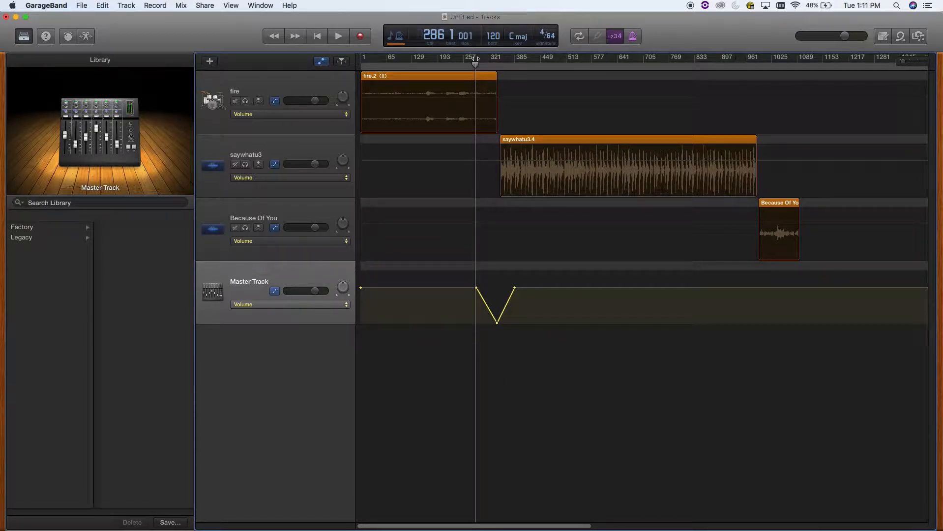
key("space")
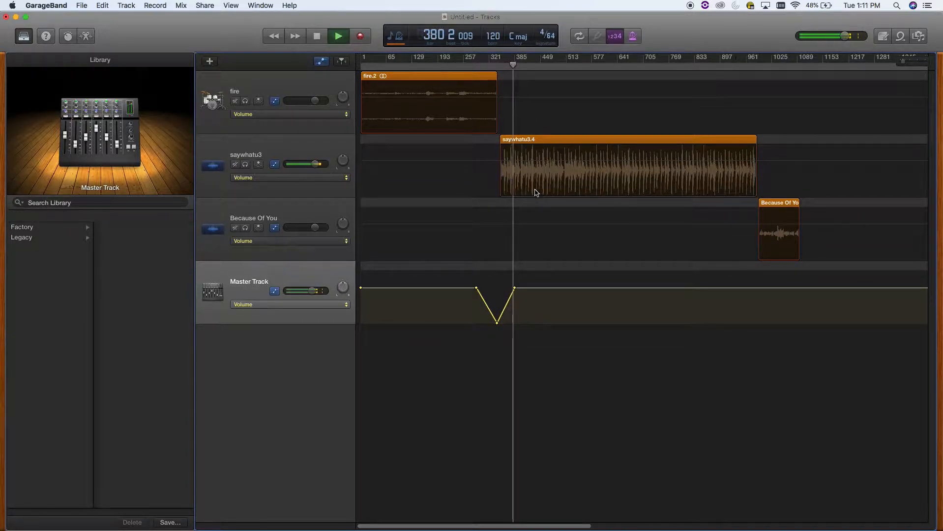
key("space")
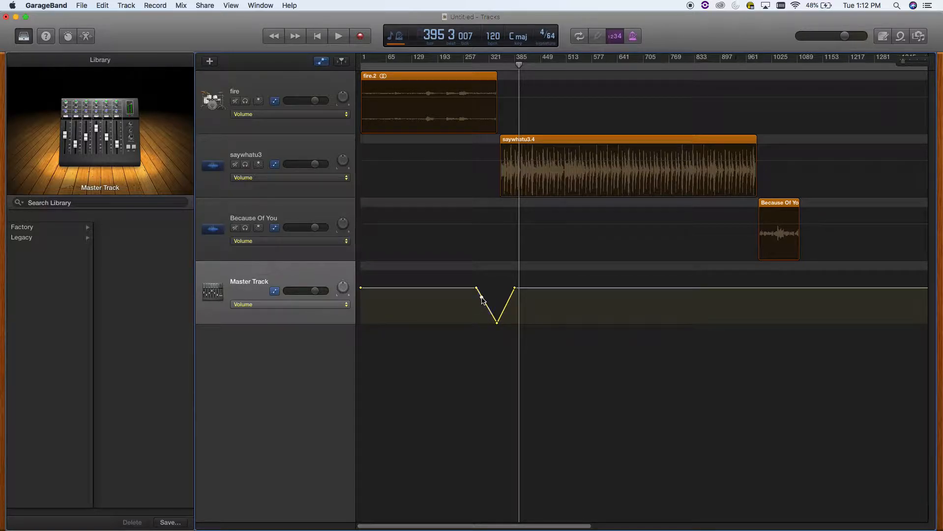
Step: Add intermediate volume points on both slopes of the Master Track dip and adjust them into a curved fade-out and fade-in
left_click(485, 298)
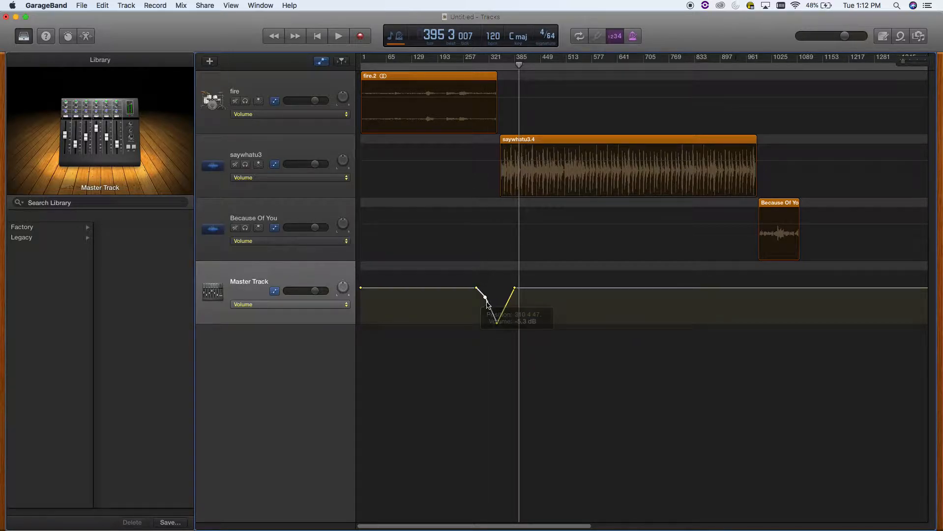
left_click(492, 306)
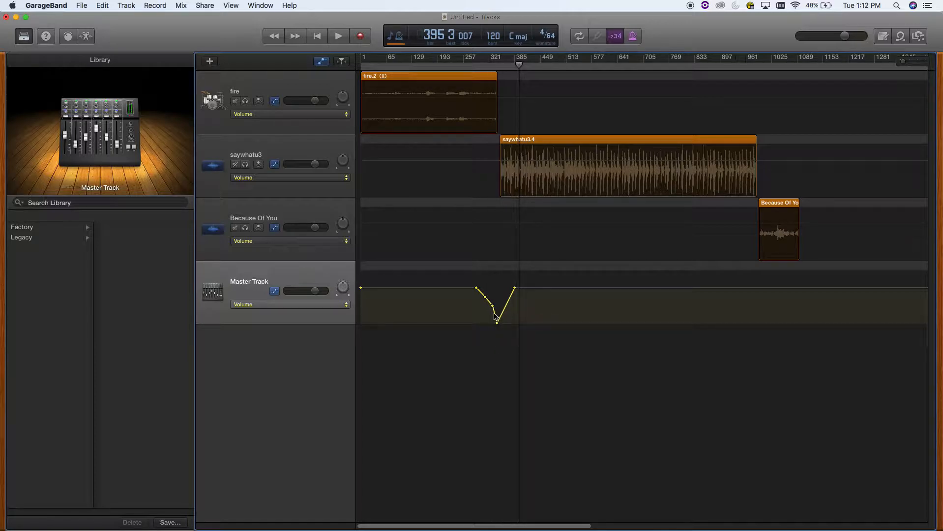
left_click_drag(495, 314, 484, 294)
mouse_move(508, 300)
left_mouse_down()
mouse_move(505, 292)
mouse_move(501, 310)
mouse_move(505, 299)
left_mouse_up()
Step: Play the curved fade between fire and saywhatu3, starting shortly before the end of fire
left_click(483, 66)
key("space")
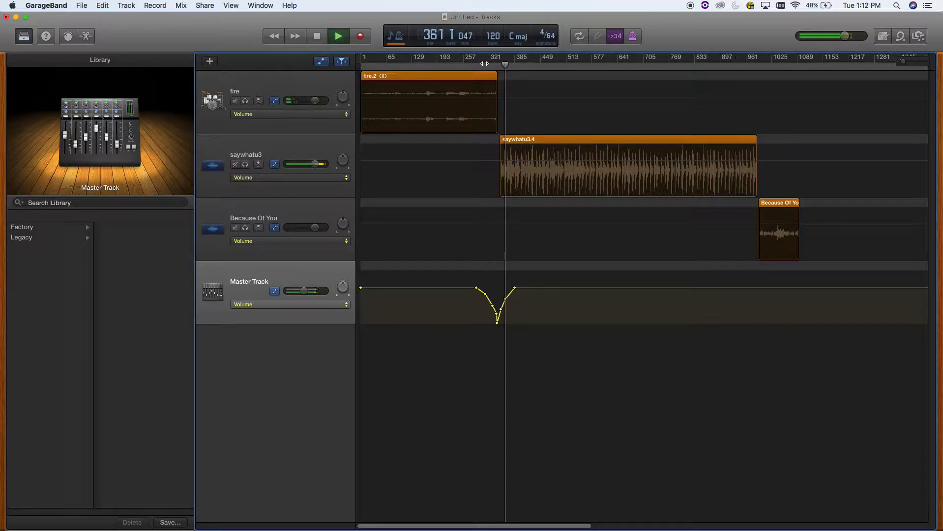
key("space")
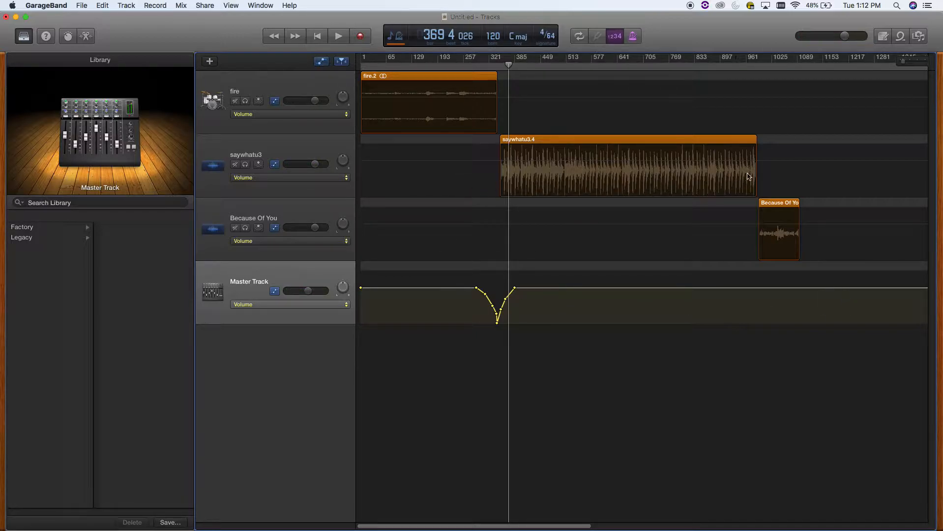
Step: Add three Master Track volume points around the end of saywhatu3 and lower the middle one fully to form a V-shaped dip
scroll(777, 216, "right", 1)
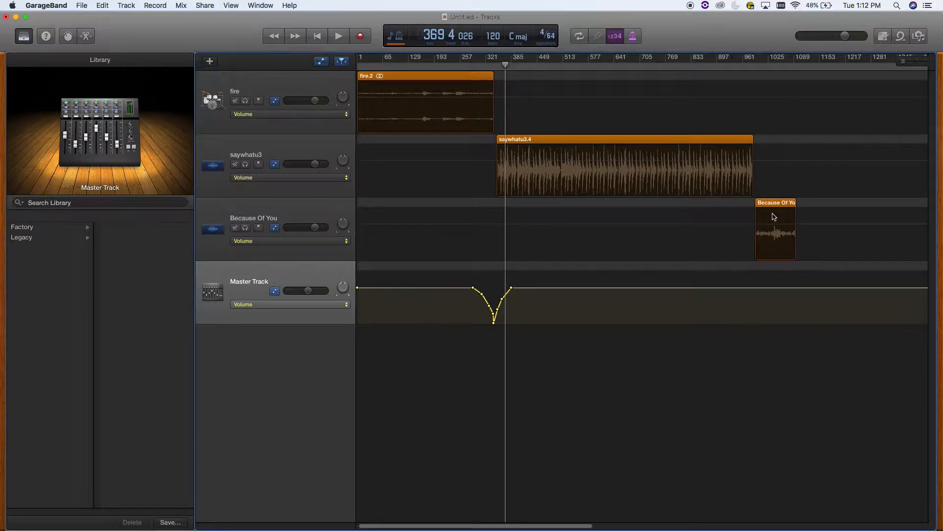
left_click(733, 288)
left_click(752, 288)
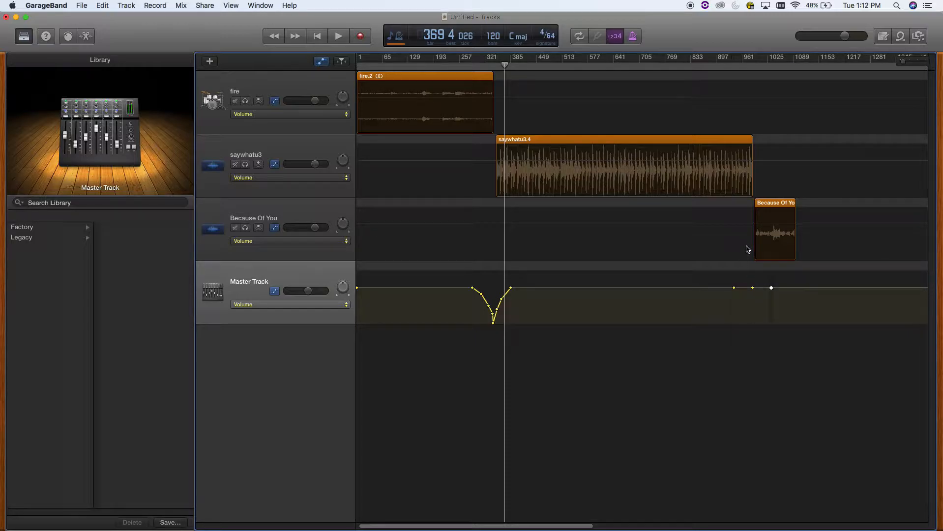
left_click_drag(752, 288, 753, 323)
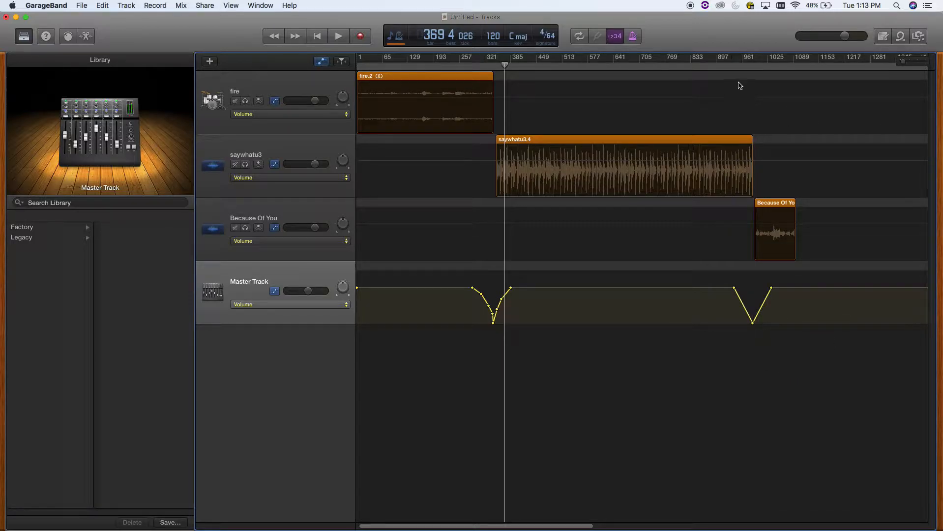
Step: Check the transition into Because Of You with the playhead and shift the dip's last volume point slightly earlier
left_click(740, 66)
left_click_drag(741, 66, 758, 66)
left_click_drag(771, 287, 768, 288)
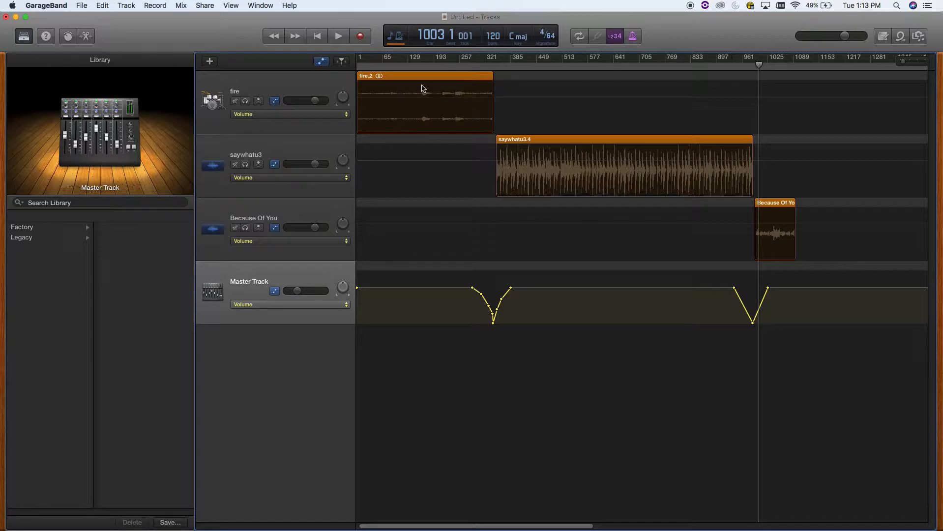
Step: Start exporting the song to disk with the name Lyrics Song and the MP3 format
left_click(206, 6)
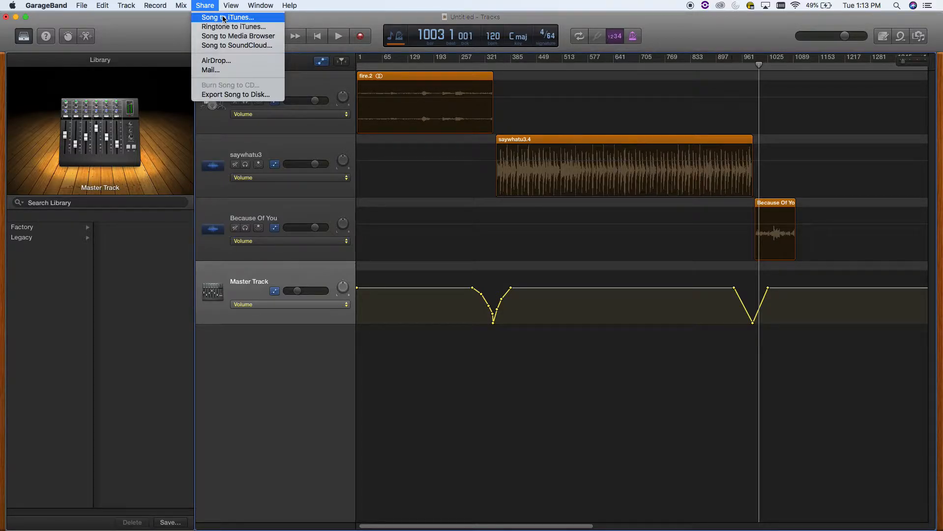
left_click(225, 94)
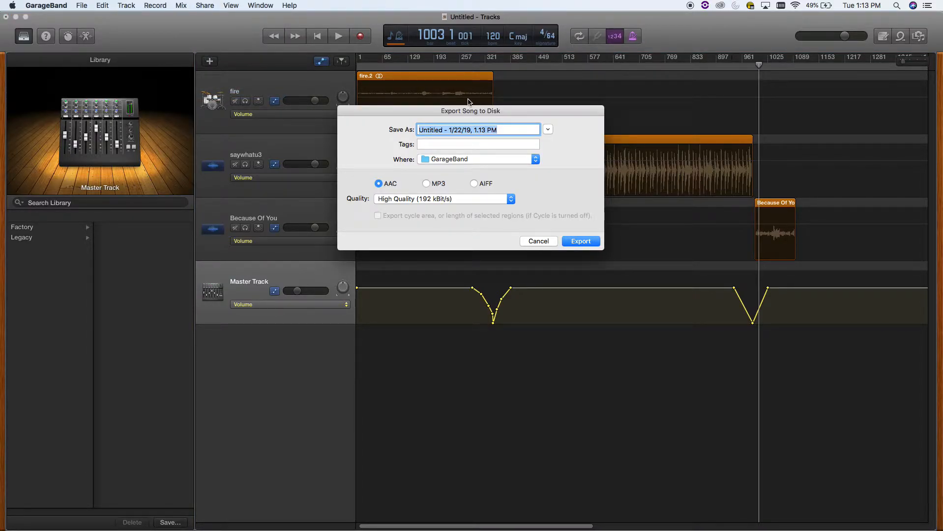
type("Lyr")
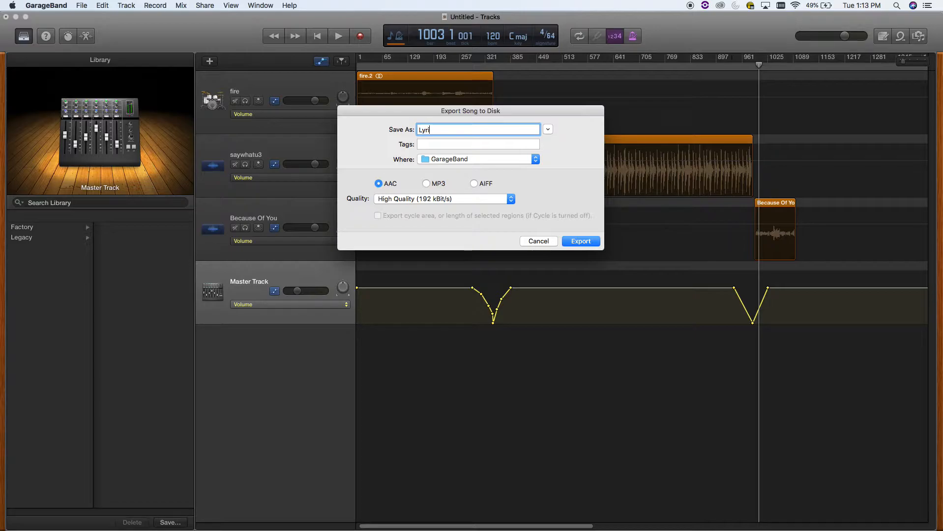
type("ics So")
left_click(427, 184)
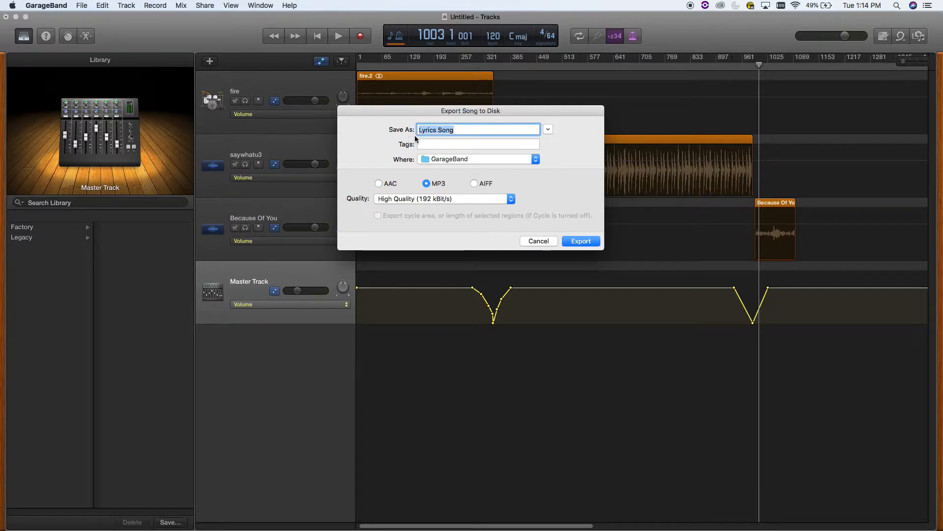
Step: Expand the export dialog's folder browser and choose the Desktop as the save location
left_click(535, 160)
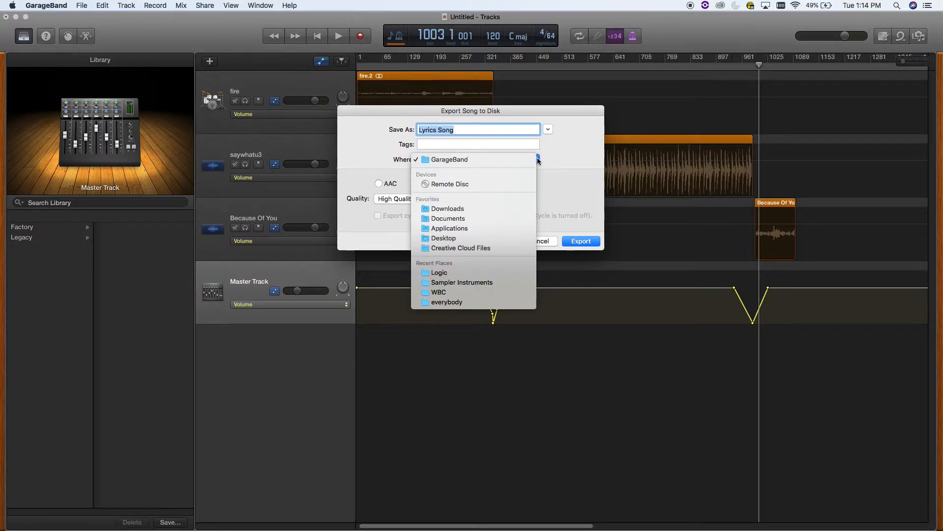
left_click(555, 159)
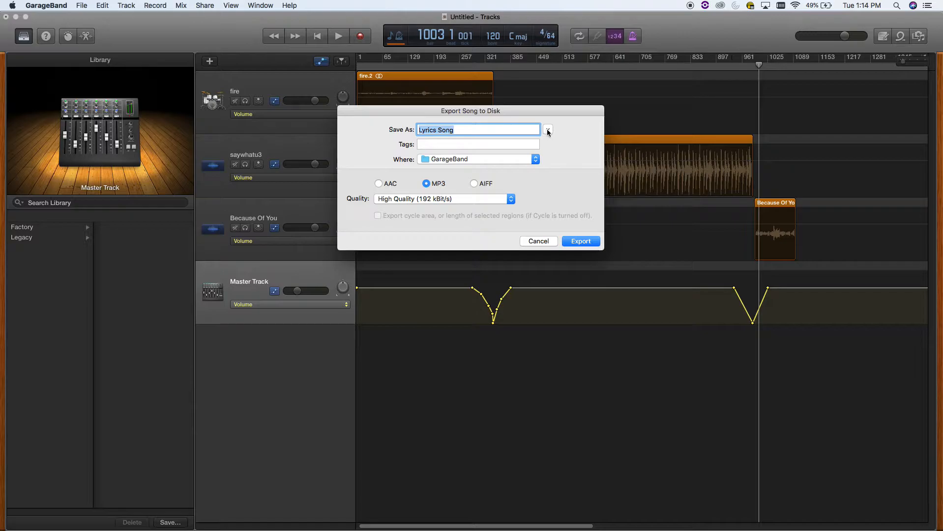
left_click(548, 130)
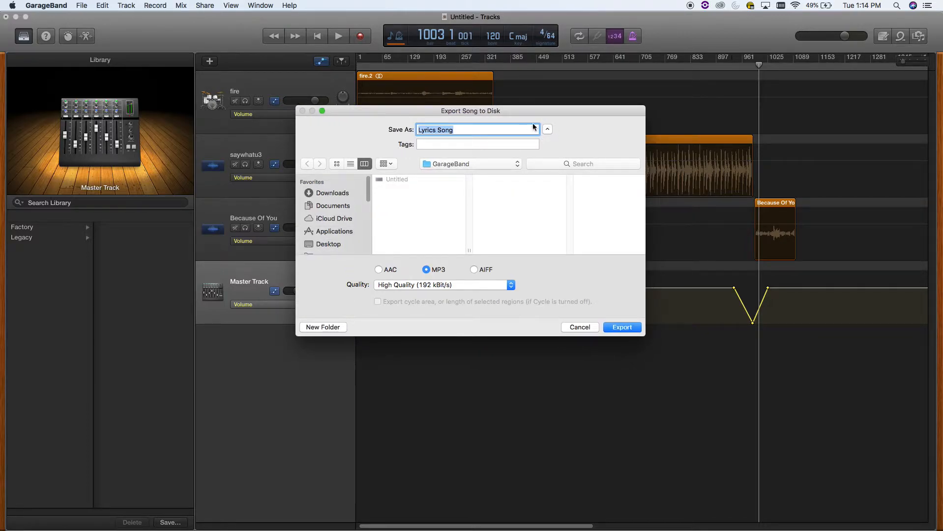
left_click(328, 244)
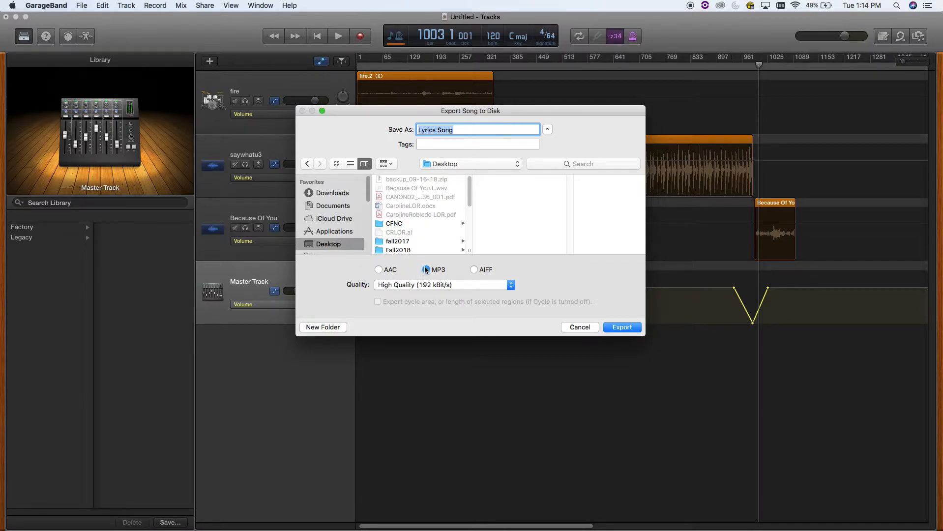
Step: Keep the quality at High Quality (192 kBit/s) and export the song
left_click(452, 287)
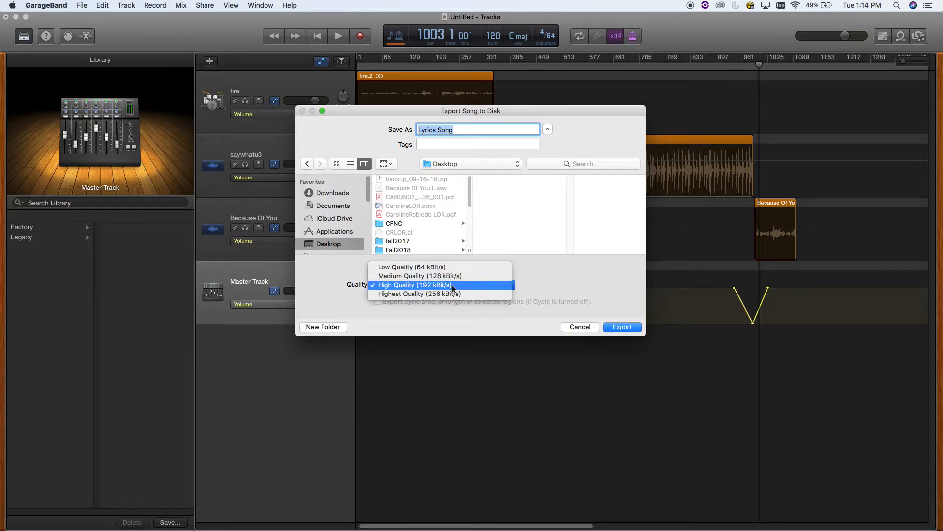
left_click(423, 287)
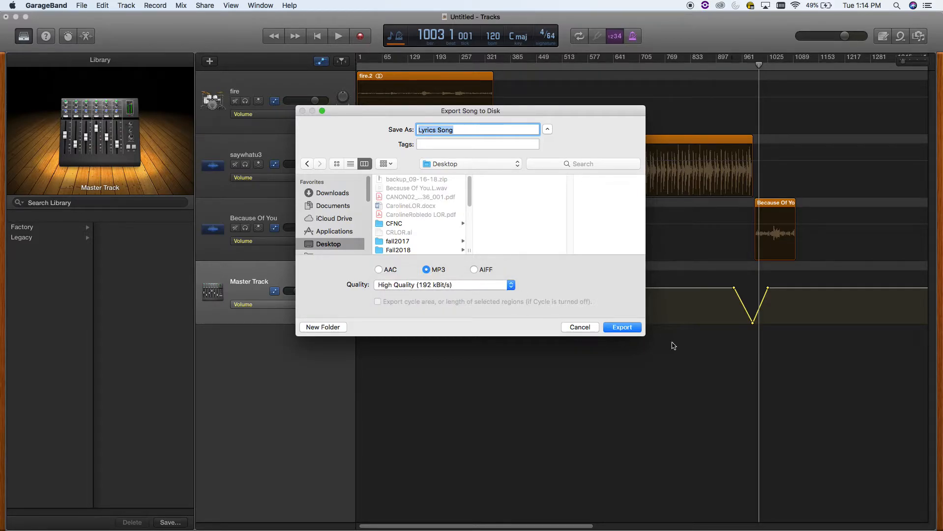
left_click(617, 327)
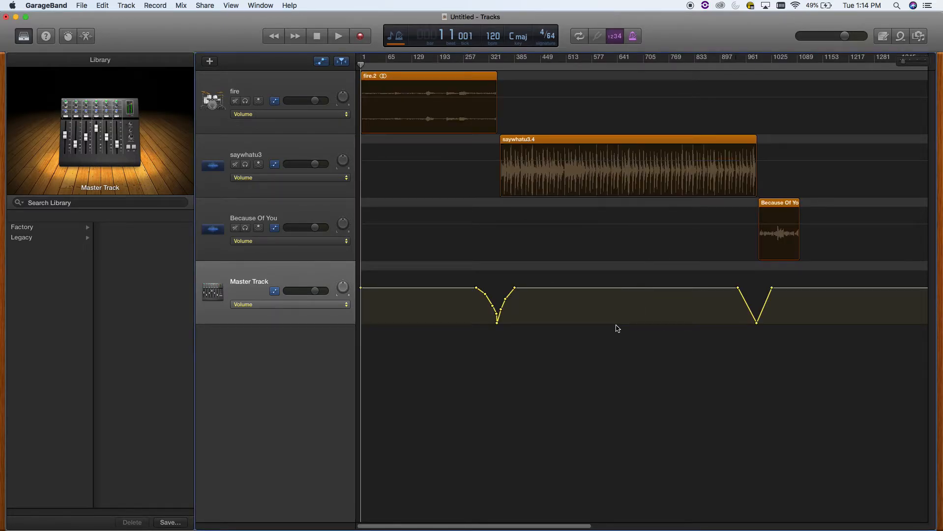
Step: Minimize the project window, then move the exported Lyrics Song.mp3 into clear view on the desktop and briefly preview it
left_click(15, 17)
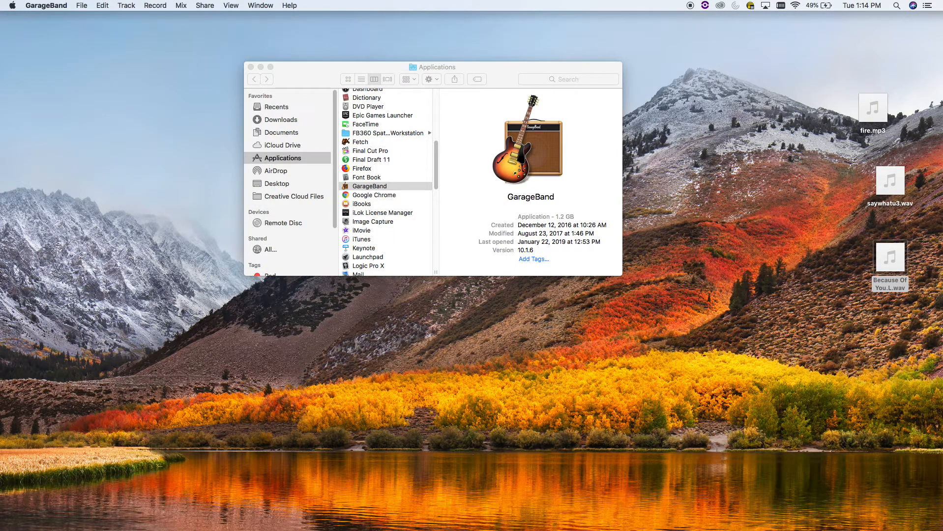
left_click_drag(942, 170, 700, 122)
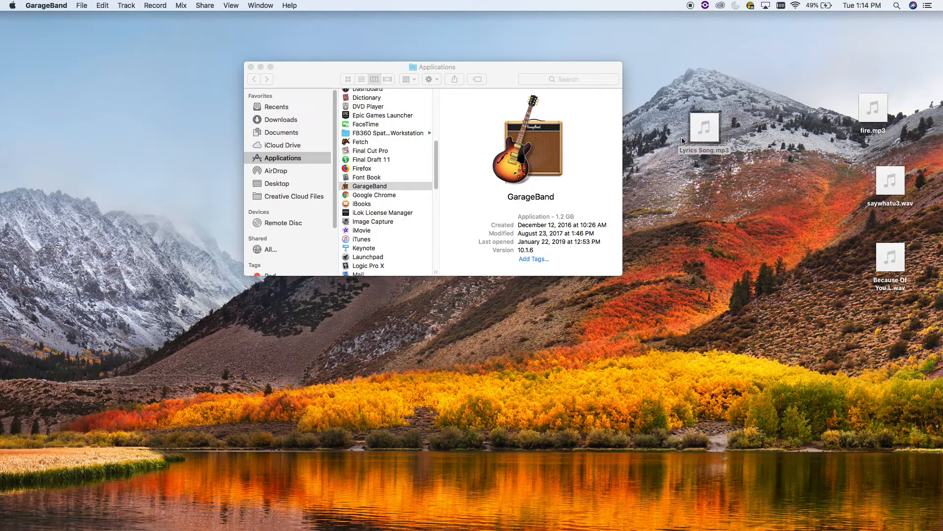
left_click(706, 130)
left_click(705, 127)
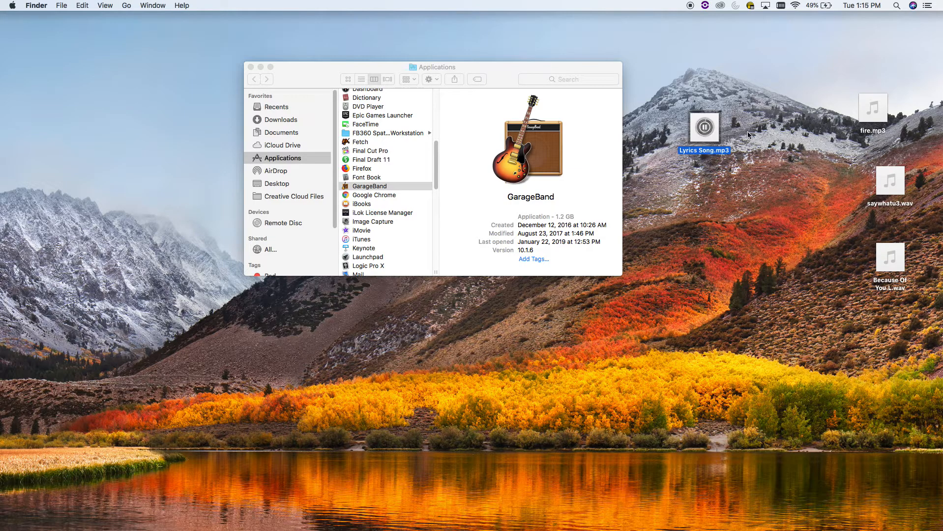
left_click(704, 128)
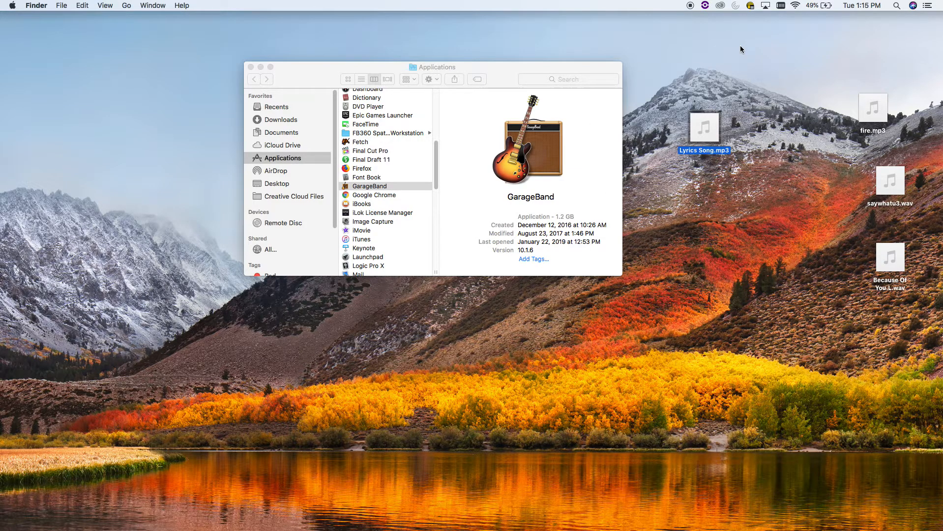